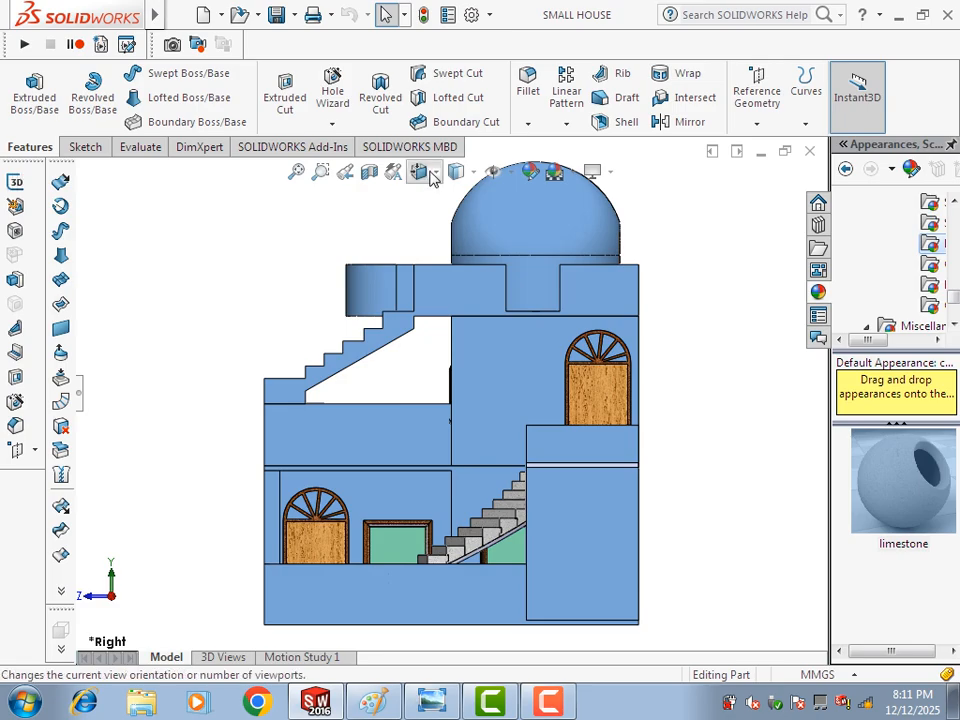
- Examine the finished house model from the top, from below and from several angled views
left_click(424, 172)
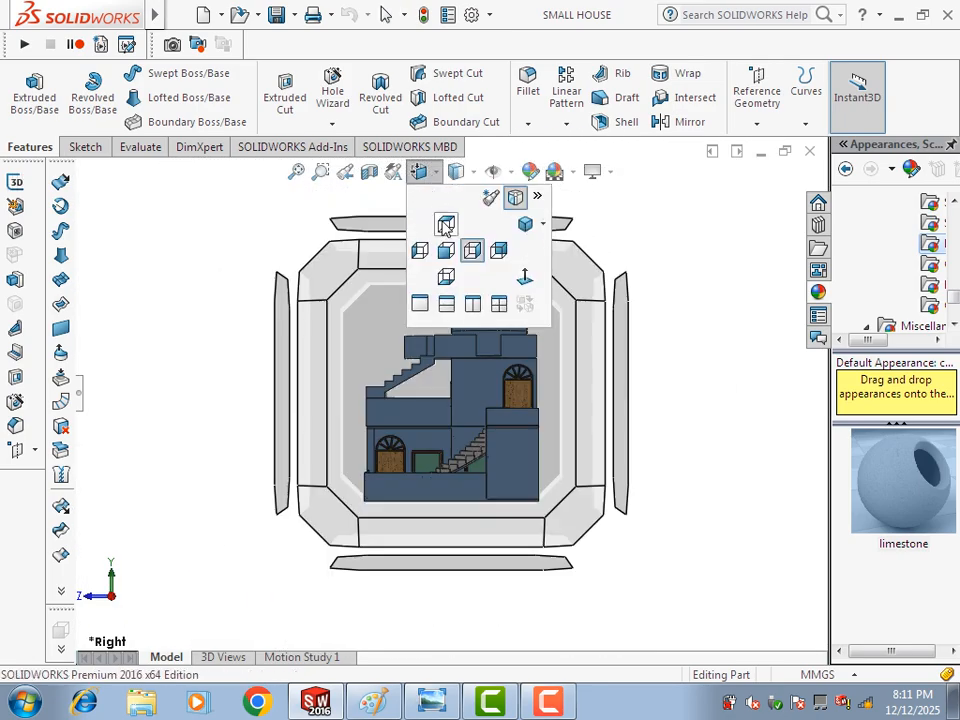
left_click(446, 225)
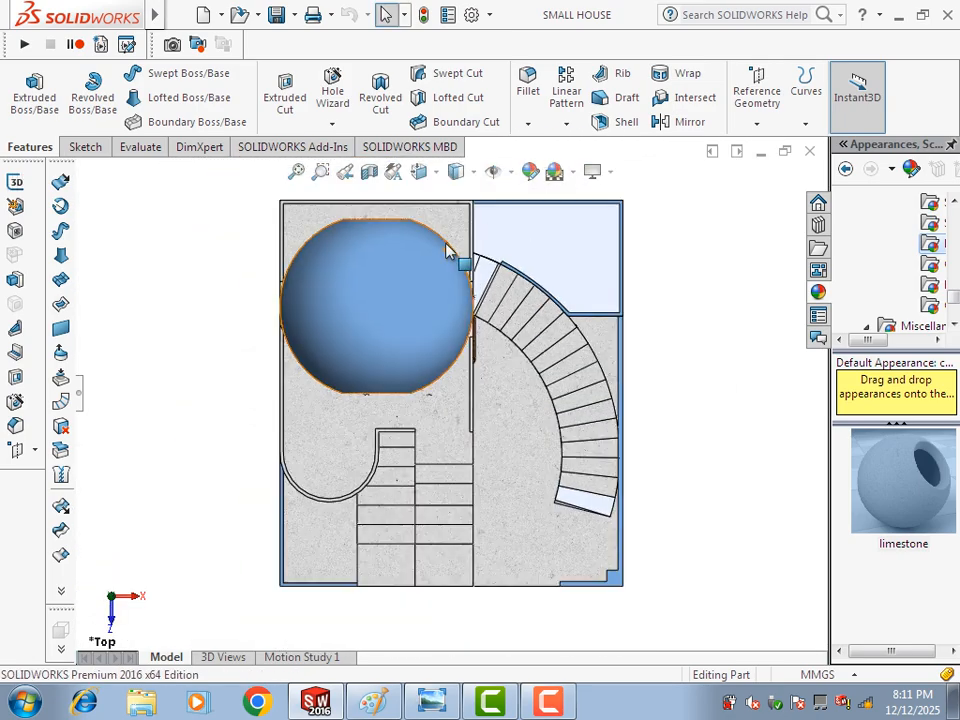
left_click(428, 176)
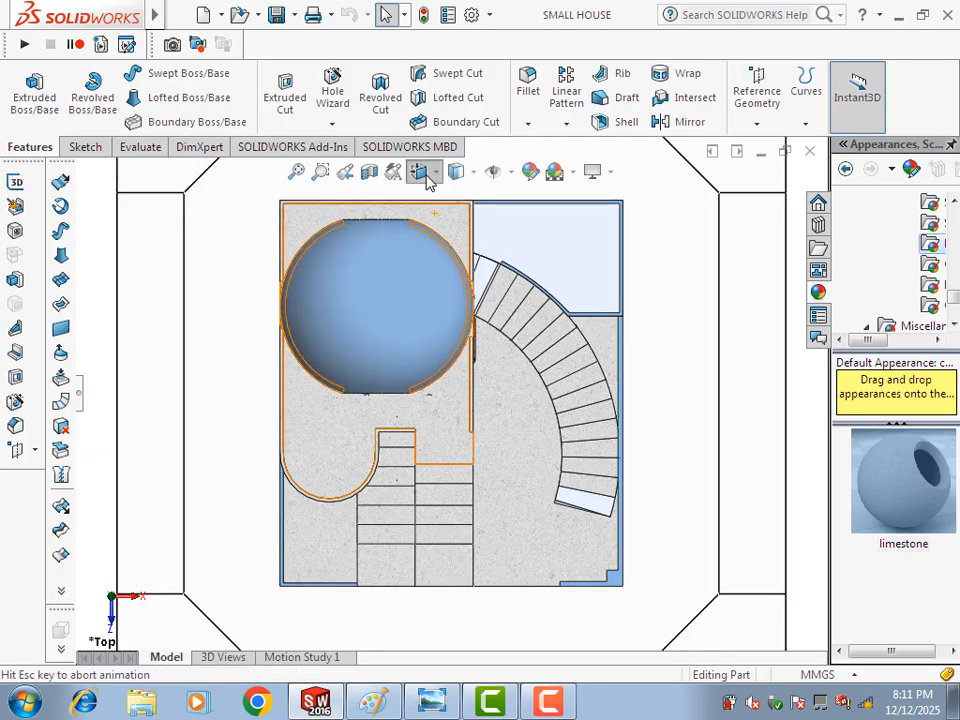
left_click(446, 277)
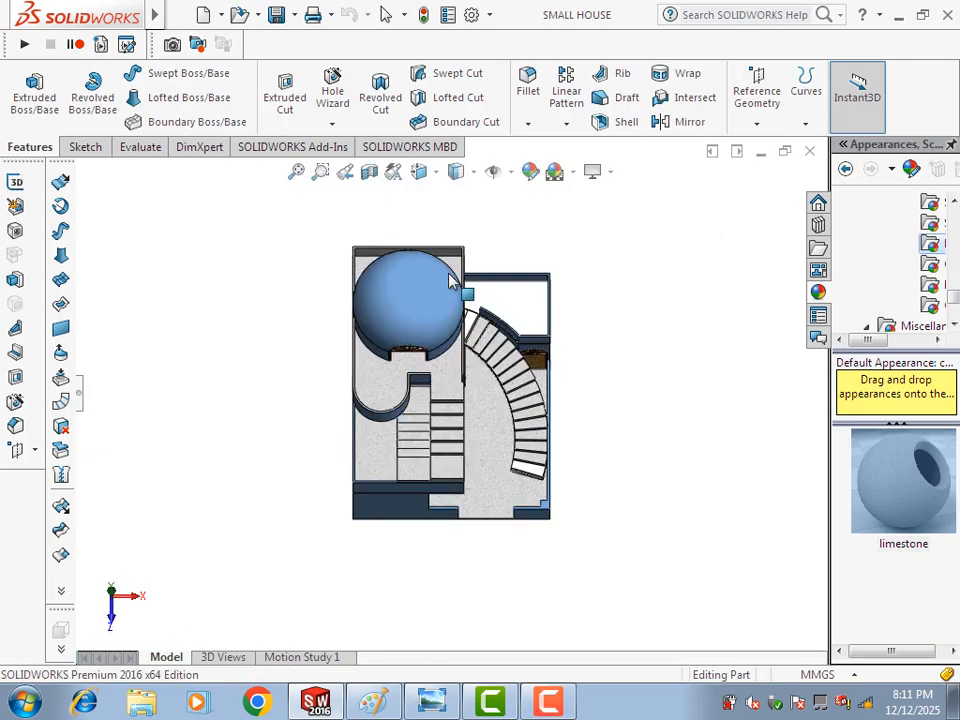
middle_click_drag(446, 262, 148, 418)
left_click(78, 394)
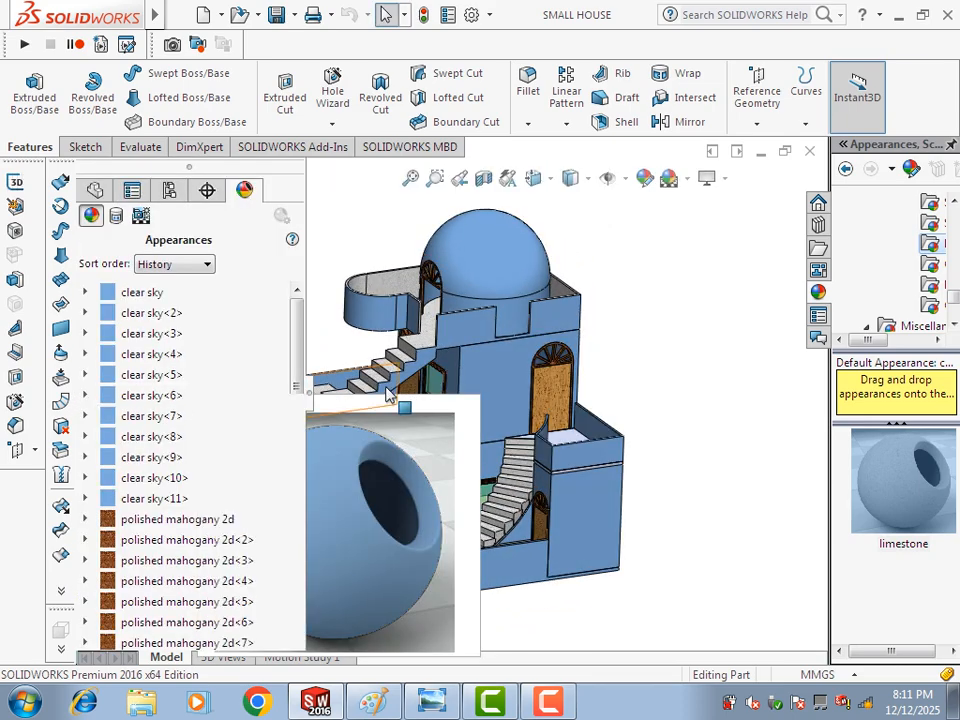
scroll(484, 392, "up", 3)
mouse_move(484, 392)
middle_mouse_down()
mouse_move(469, 402)
mouse_move(487, 392)
mouse_move(484, 413)
middle_mouse_up()
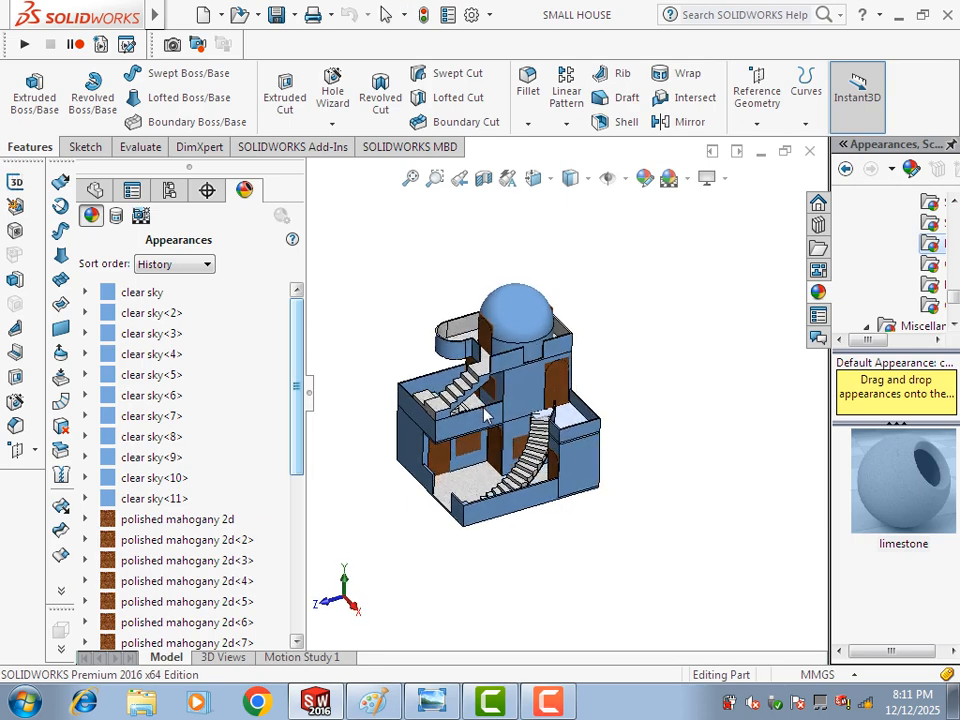
scroll(444, 404, "down", 1)
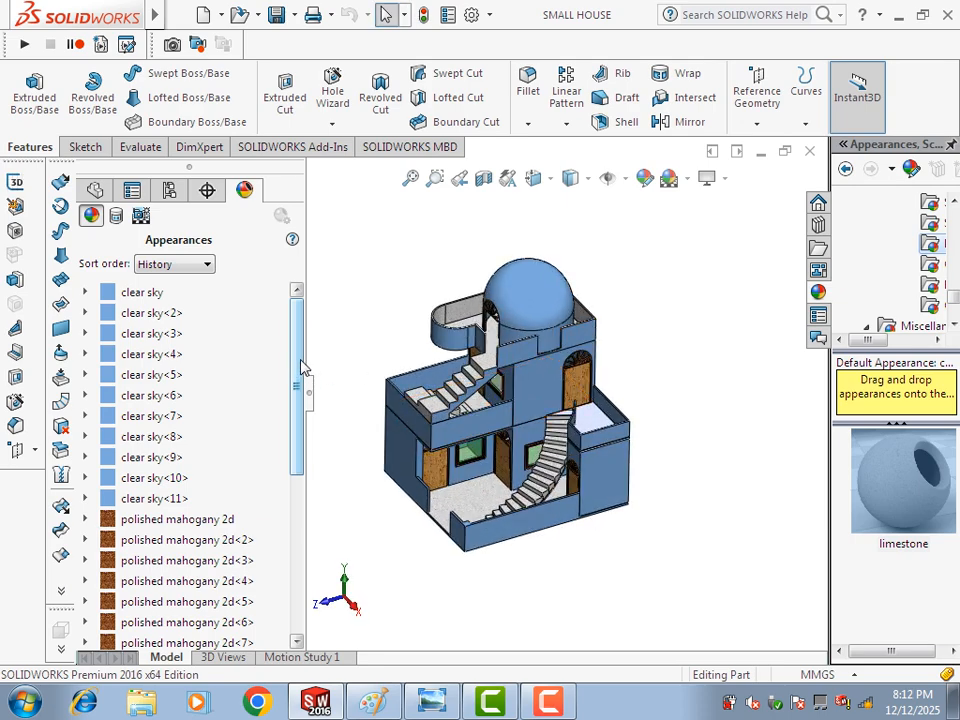
- Remove all part appearances from the SMALL HOUSE model
right_click(548, 312)
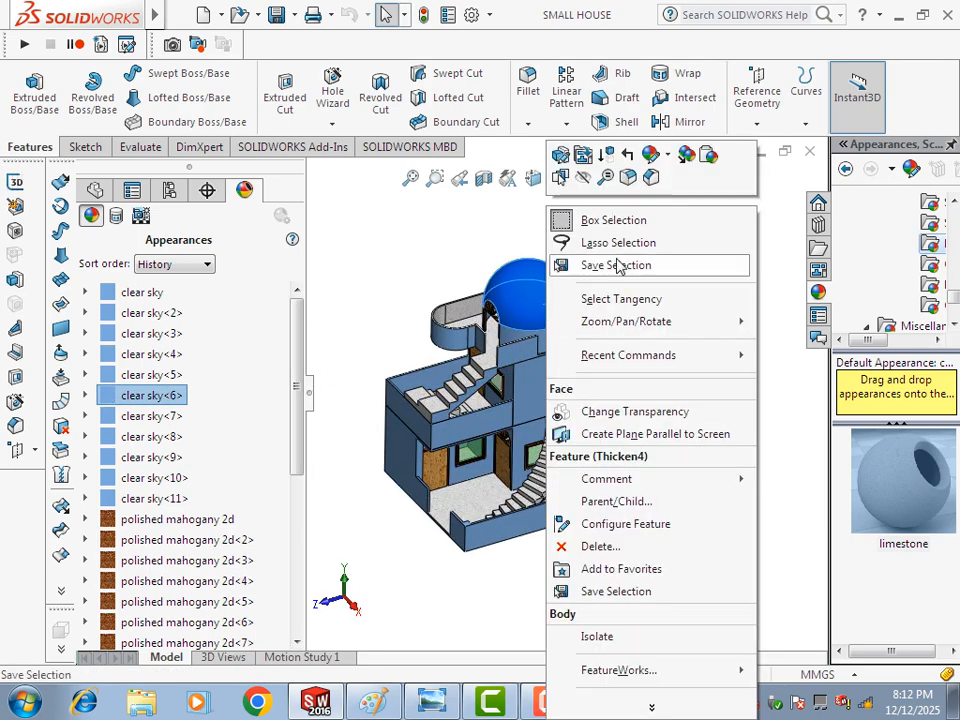
left_click(669, 154)
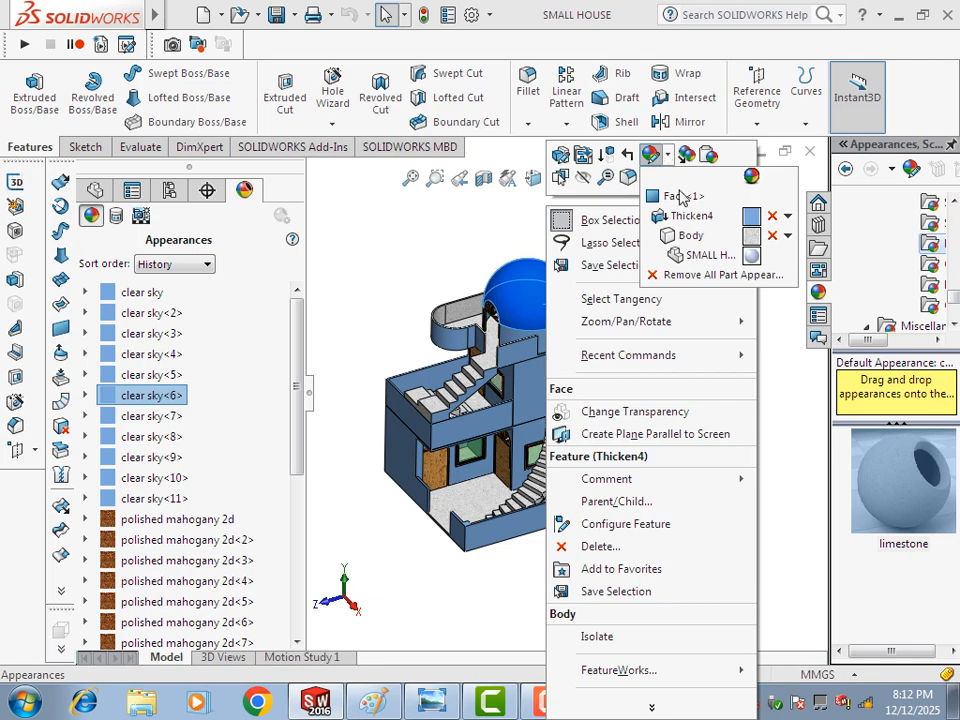
left_click(715, 274)
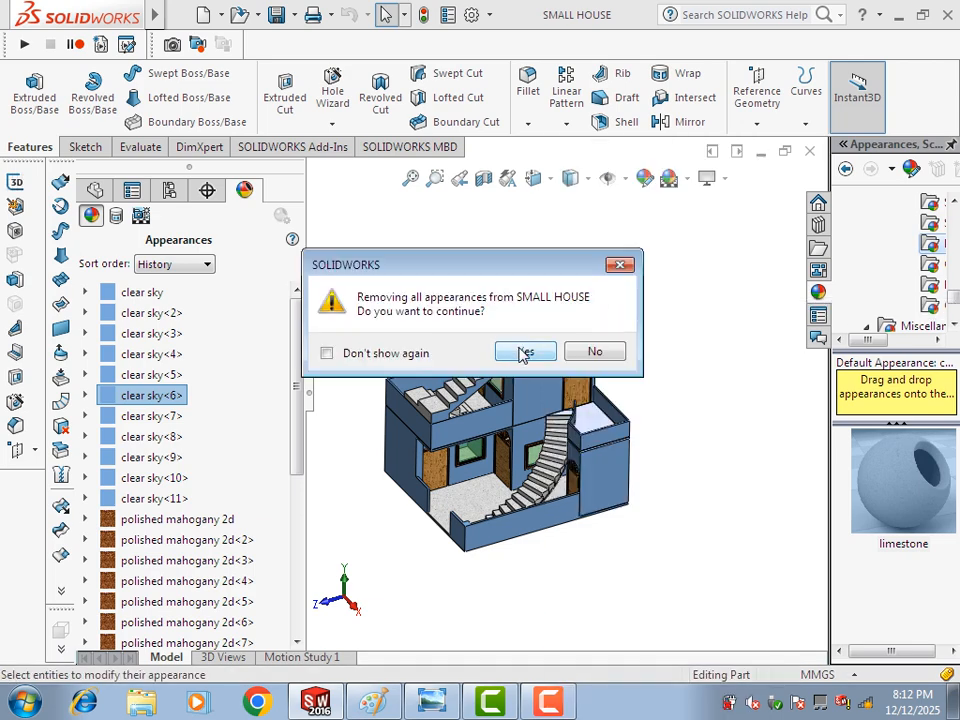
left_click(522, 353)
- Roll the model history back to just after Boss-Extrude1 and highlight the Top Plane
left_click(95, 190)
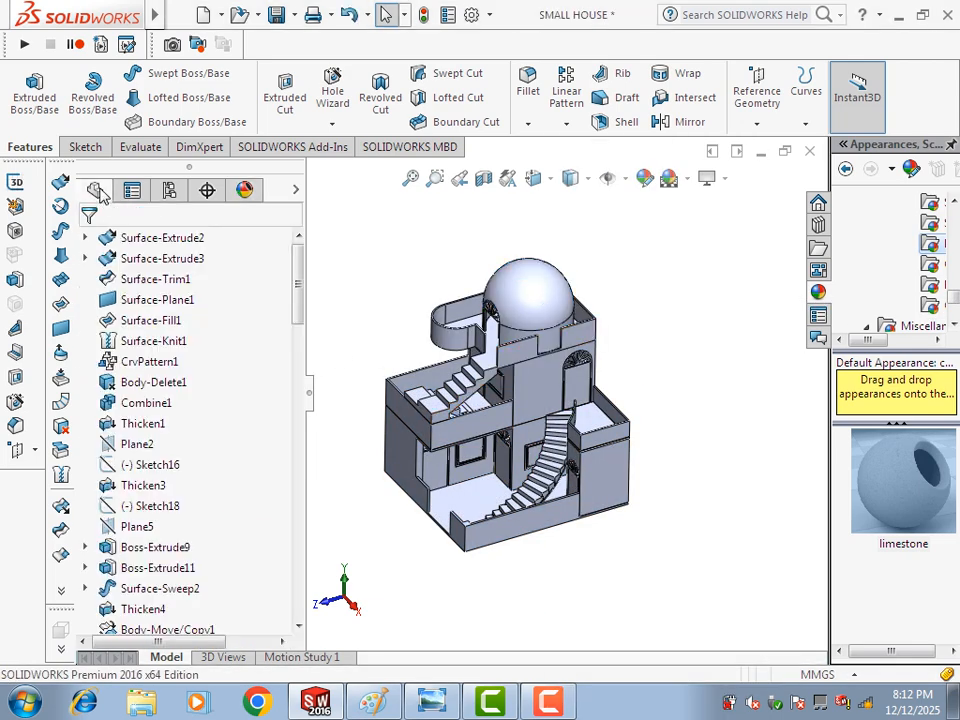
left_click_drag(300, 293, 228, 473)
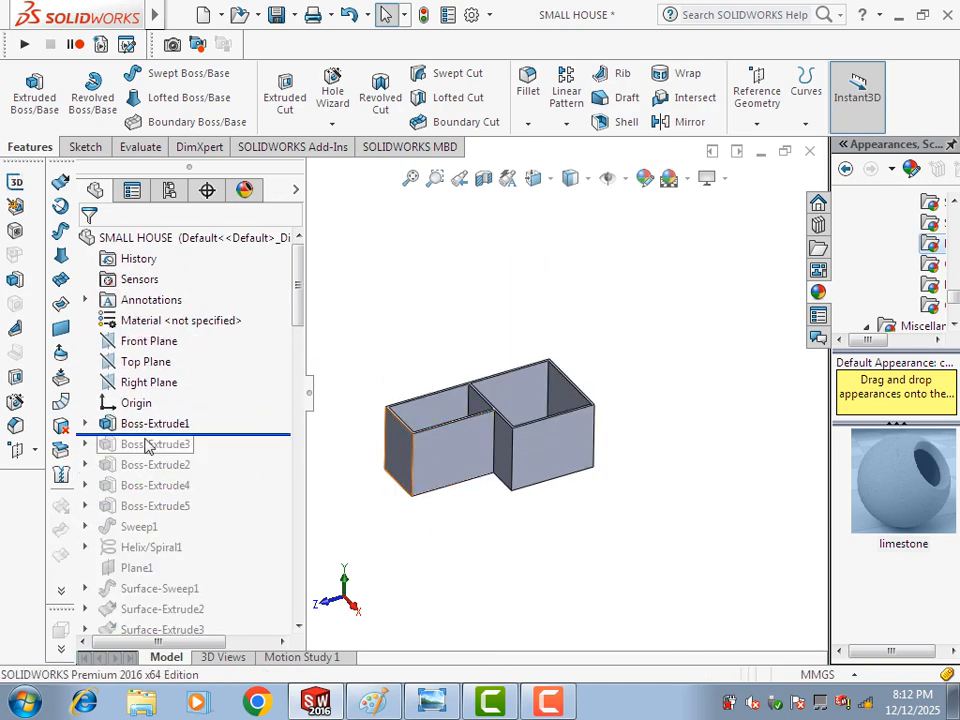
left_click(140, 361)
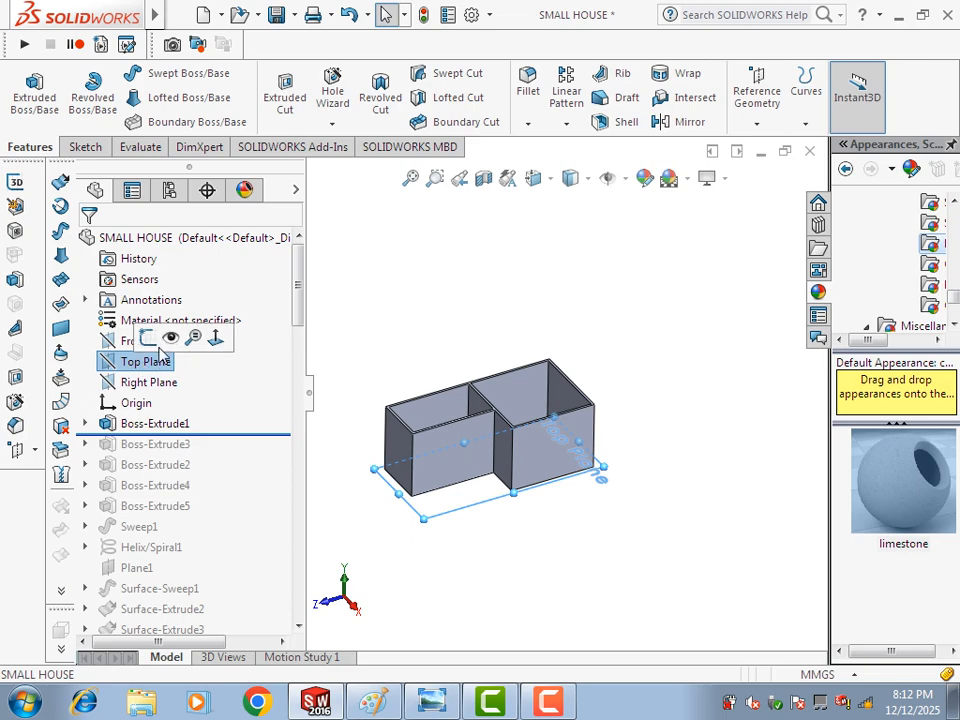
- Open Sketch1 under Boss-Extrude1 to examine the room outline and its dimensions, leaving the sketch without edits
left_click(84, 423)
left_click(155, 446)
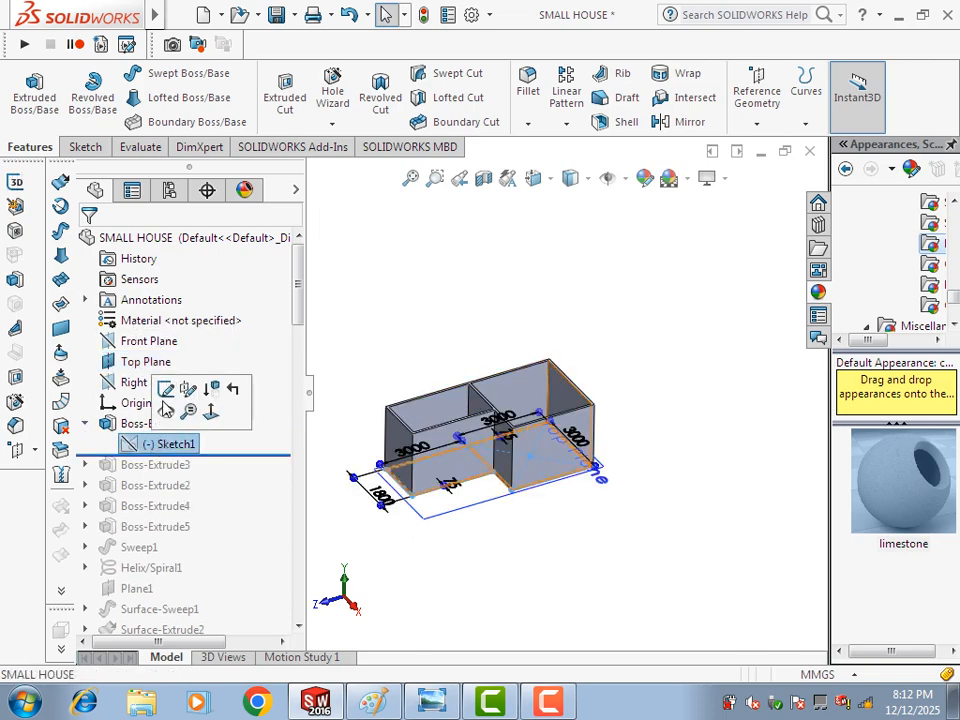
left_click(166, 390)
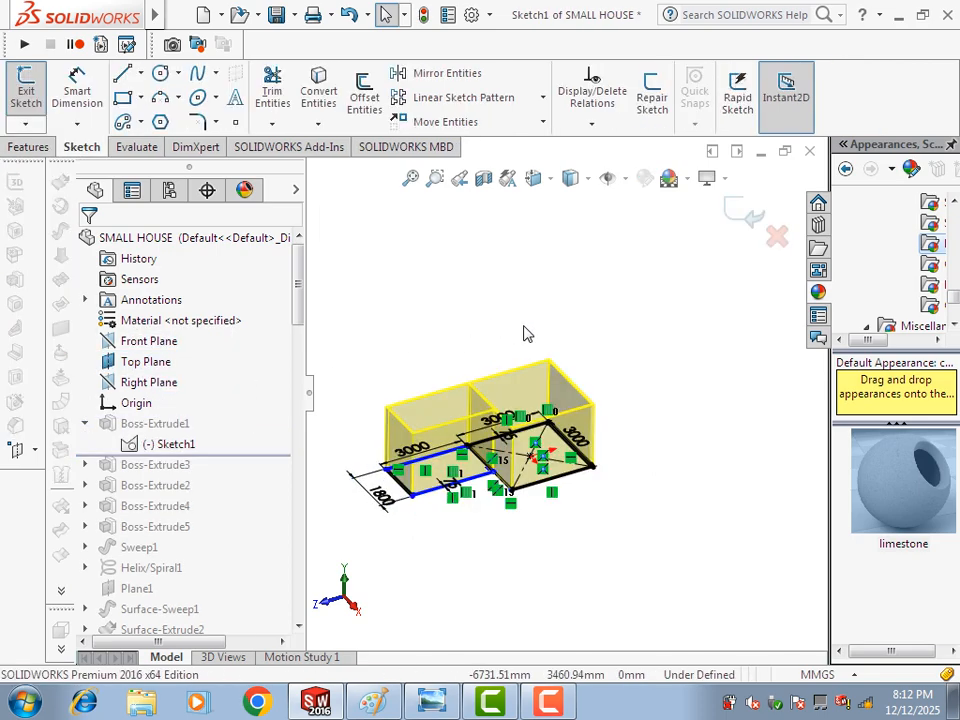
middle_click_drag(545, 309, 559, 386)
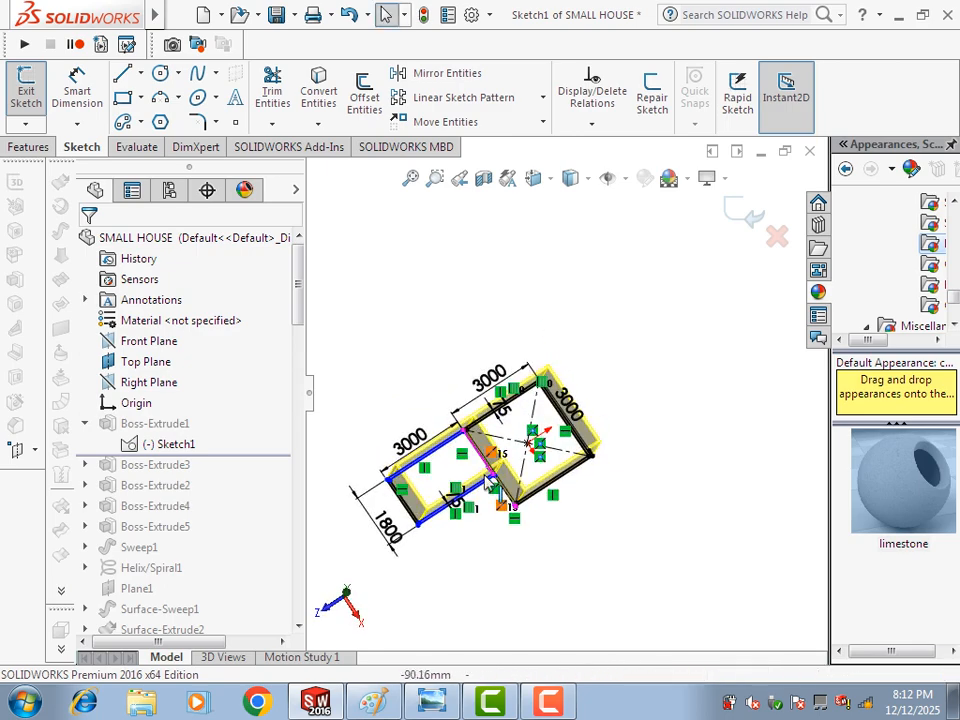
scroll(425, 519, "down", 1)
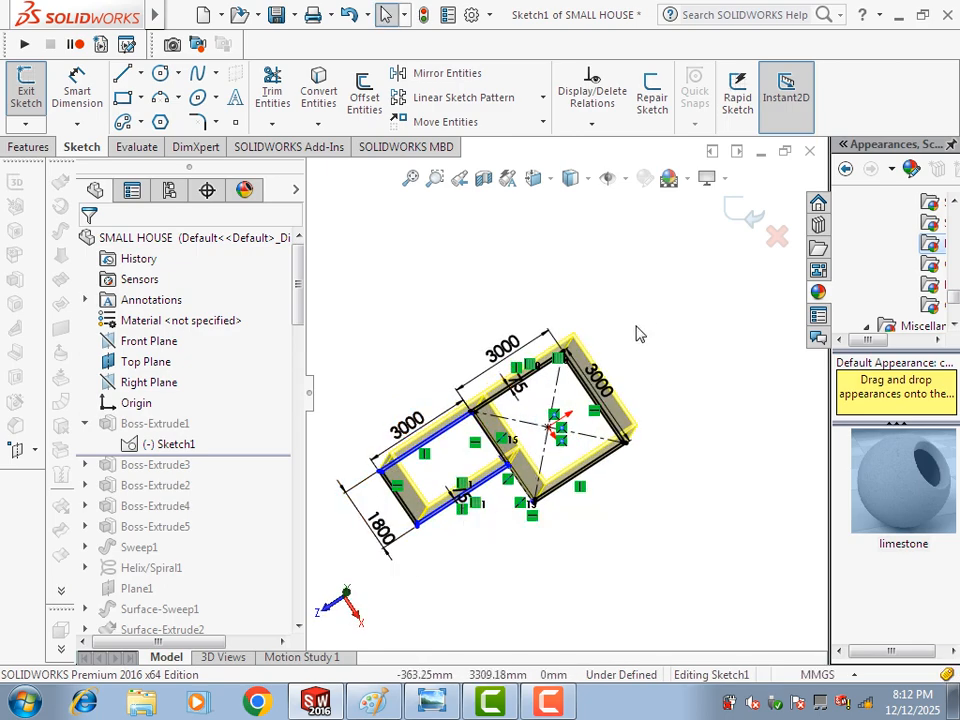
left_click(741, 211)
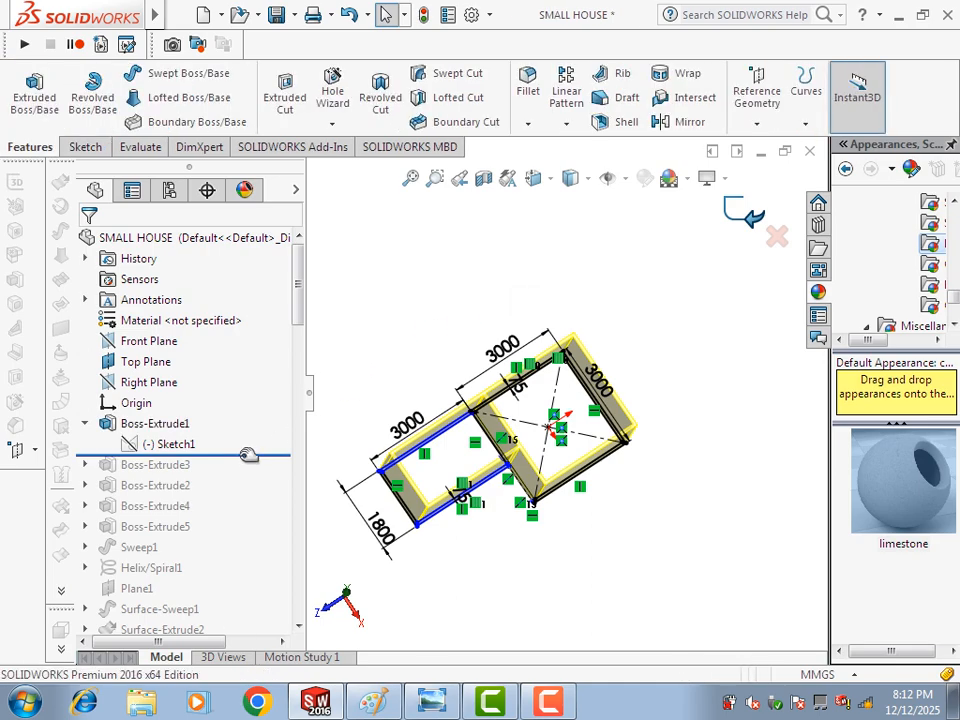
- Roll the history forward to include Boss-Extrude3 and review the extrusion settings of Boss-Extrude1 without changing them
left_click_drag(248, 455, 244, 476)
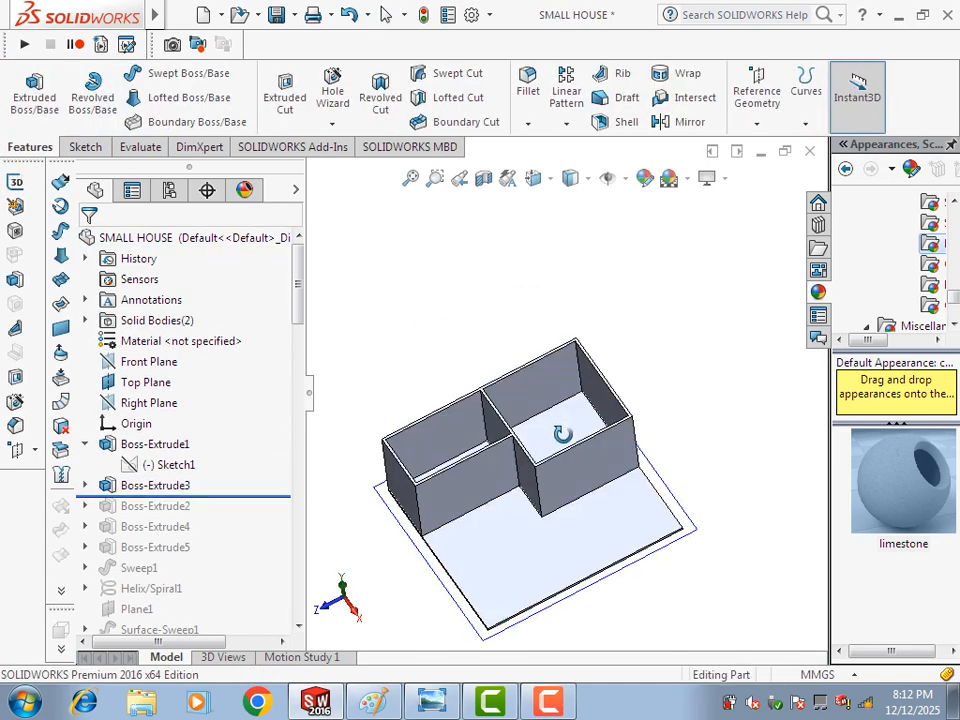
right_click(175, 444)
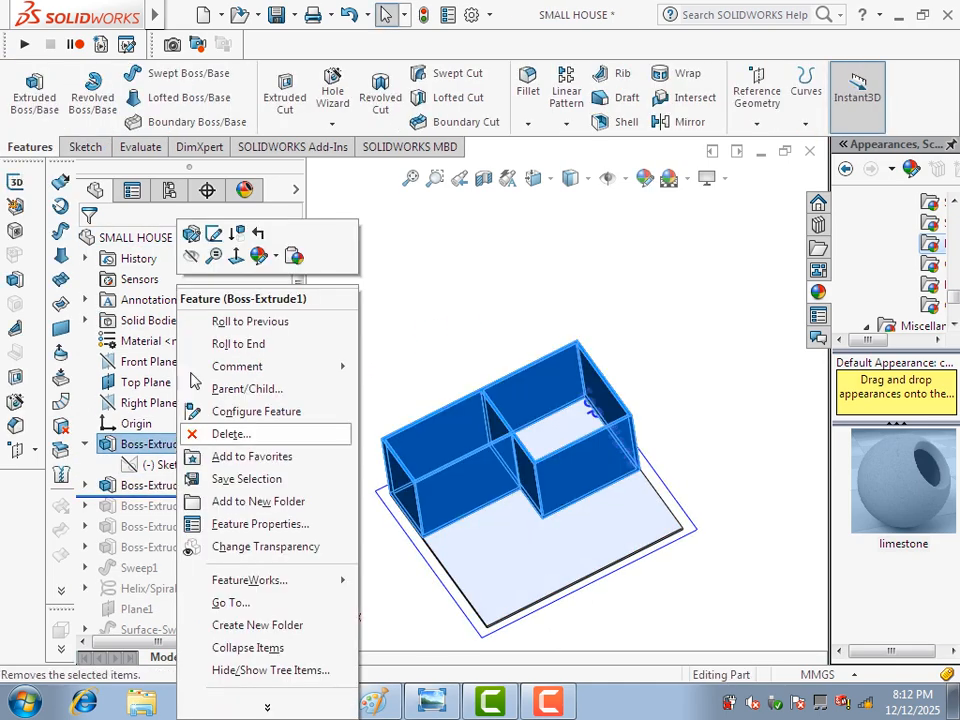
left_click(191, 235)
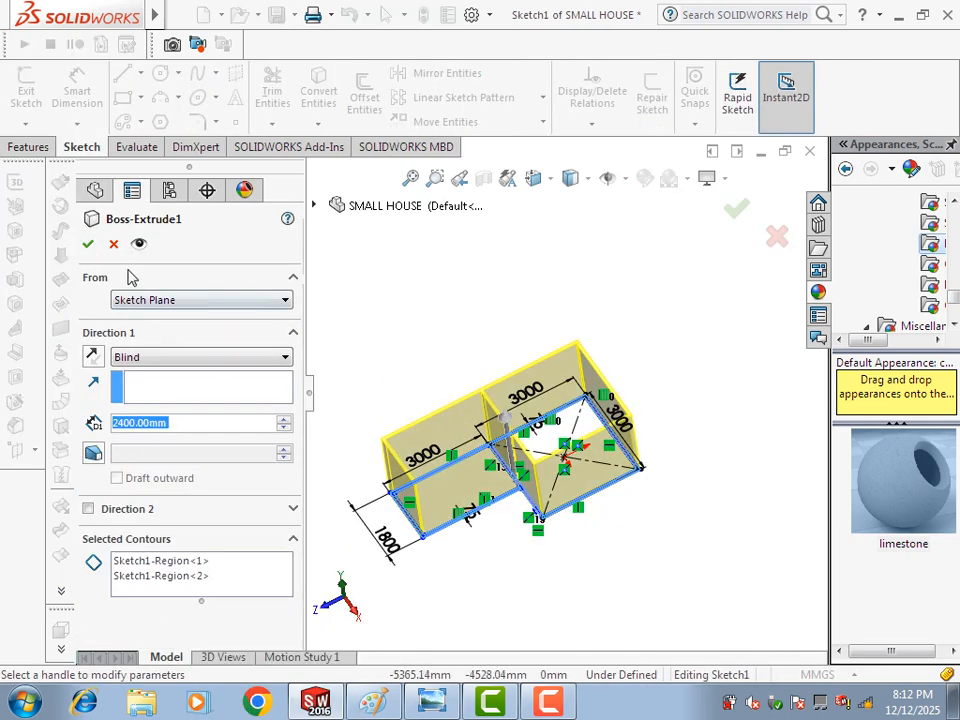
left_click(114, 246)
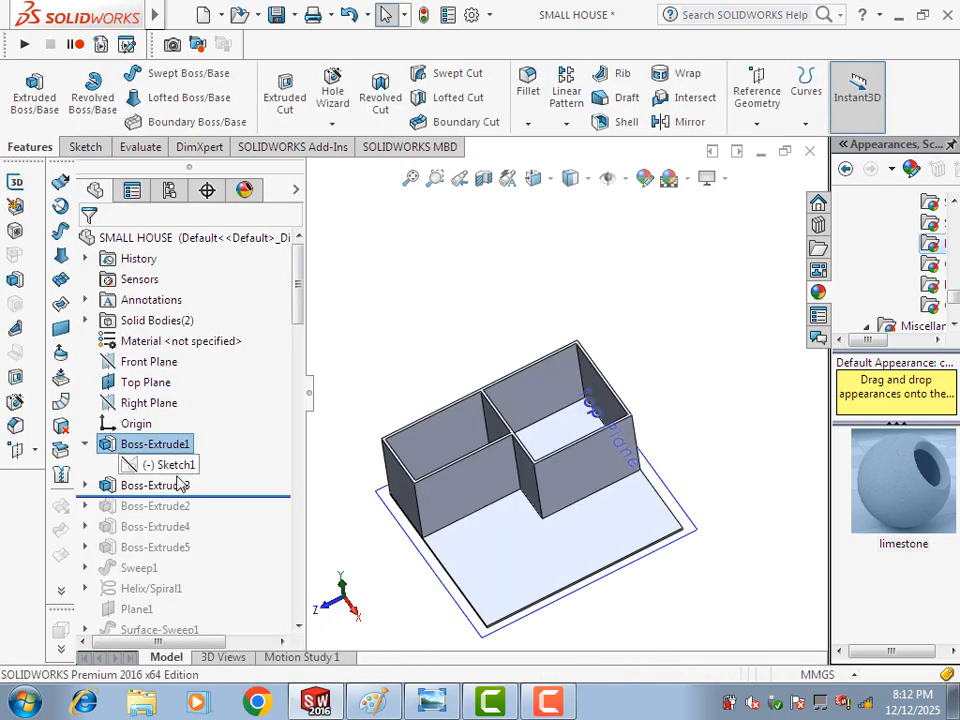
- Open Sketch3 under Boss-Extrude3 to examine the floor slab outline and its dimensions, and exit it without edits
left_click(85, 486)
left_click(152, 505)
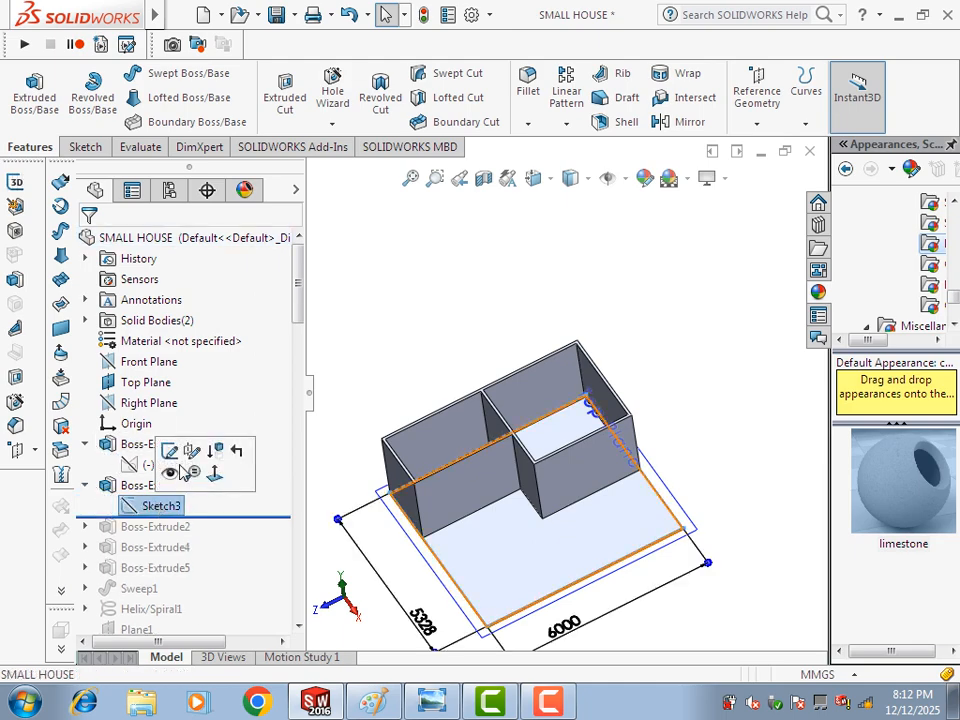
left_click(170, 458)
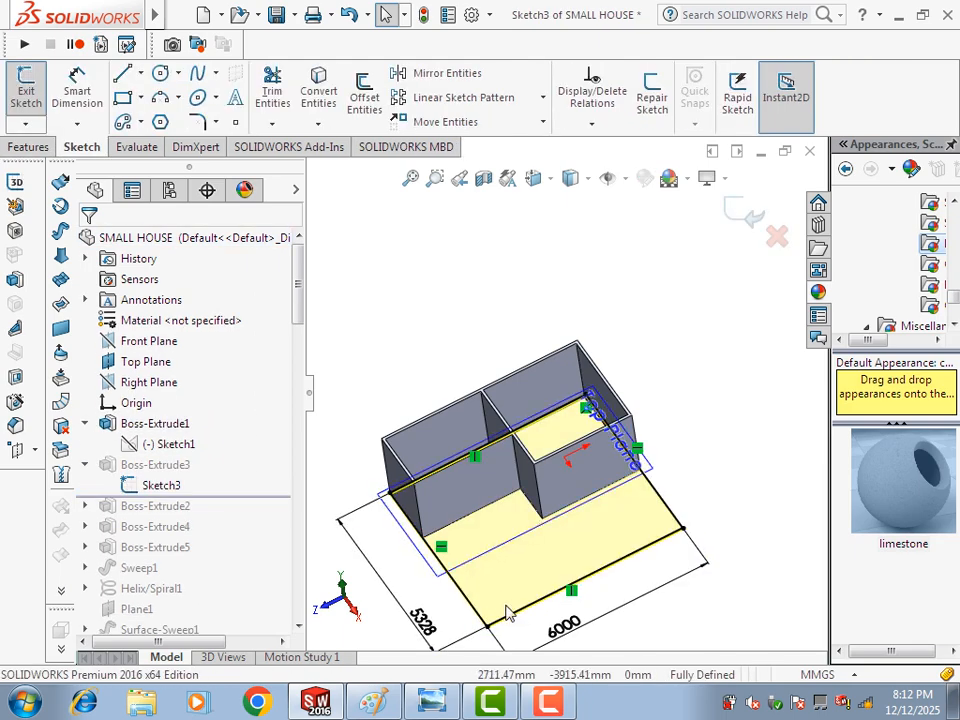
left_click(740, 210)
- Roll the history forward to include Boss-Extrude2 and examine its roof slab profile, Sketch2, without edits
left_click_drag(232, 516, 232, 527)
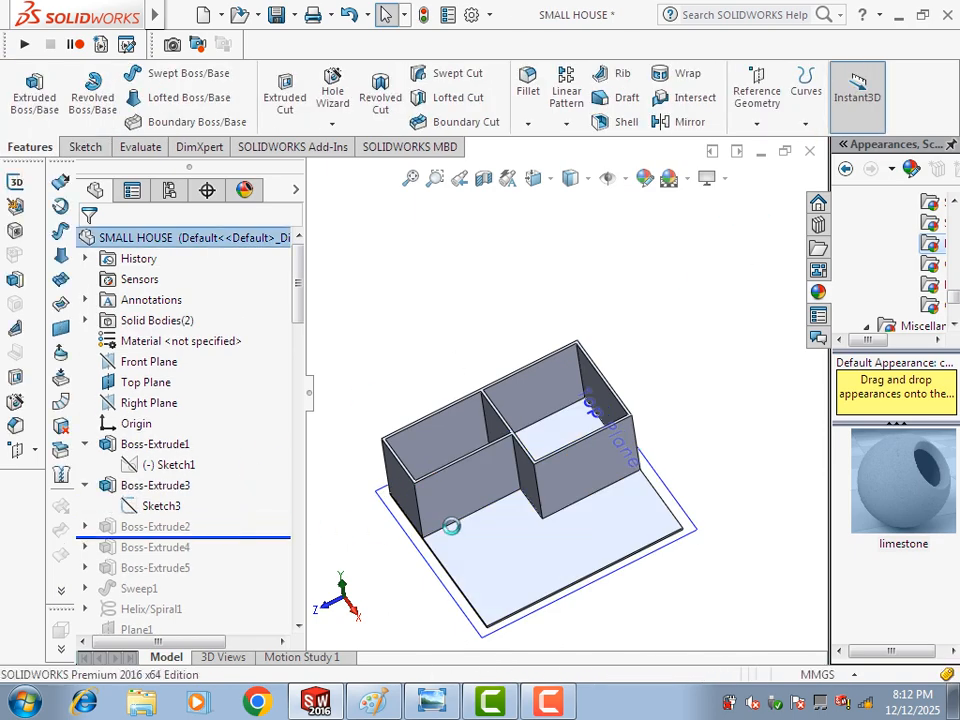
scroll(468, 527, "up", 1)
middle_click_drag(468, 527, 477, 514)
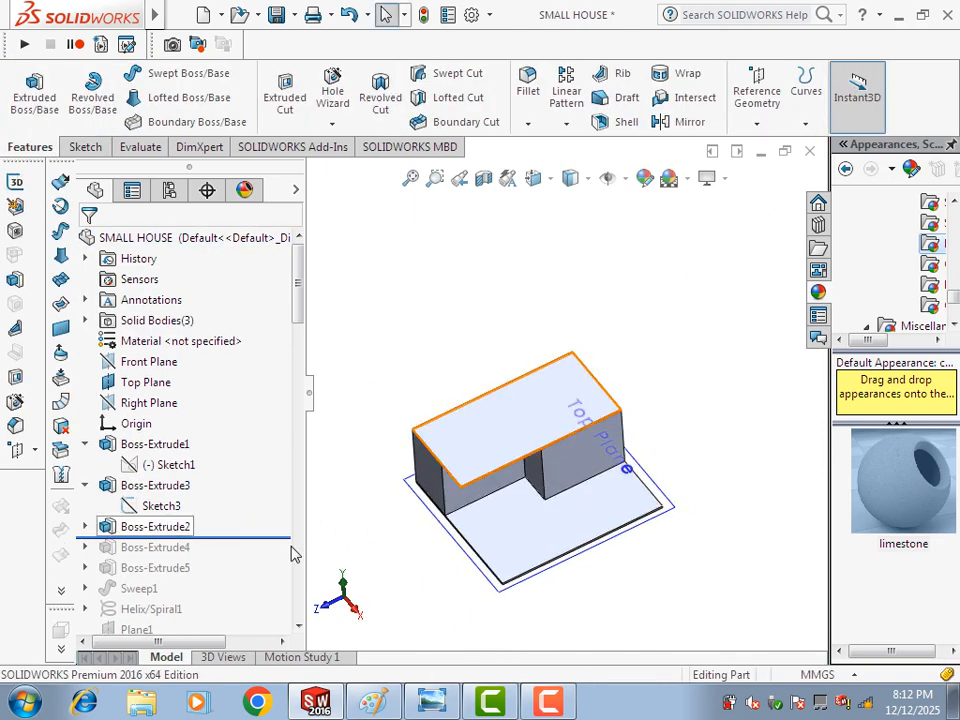
left_click(84, 526)
left_click(134, 548)
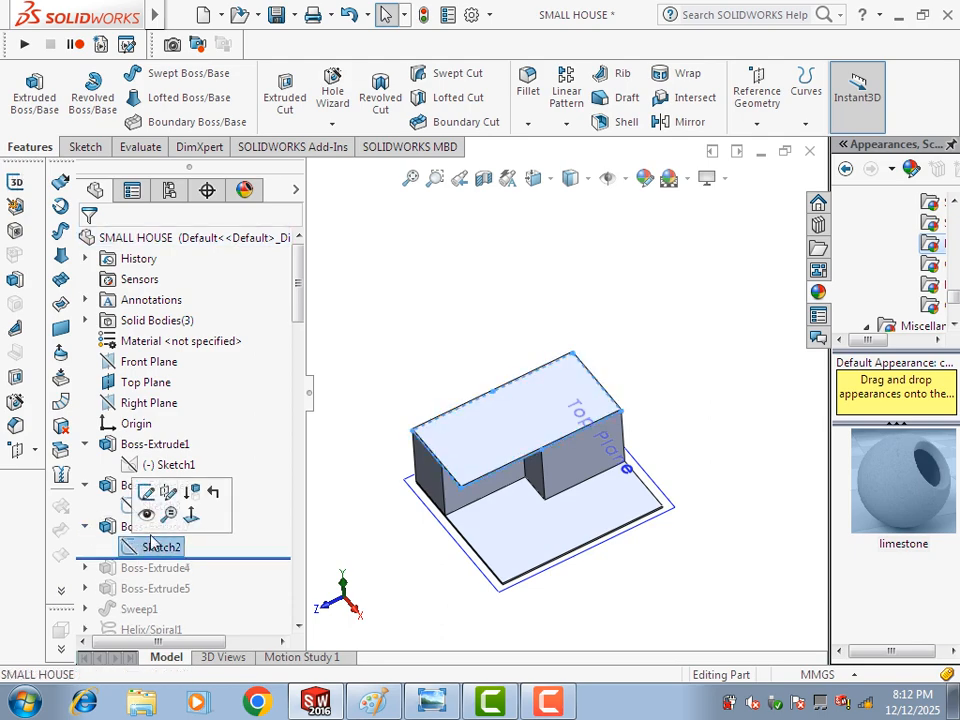
left_click(146, 491)
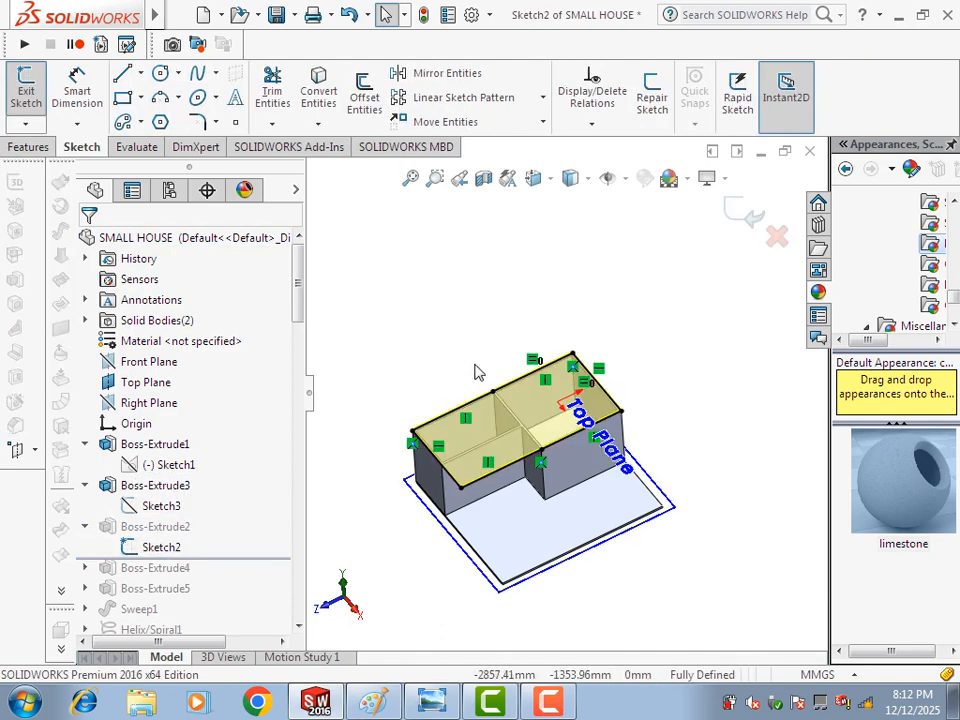
left_click(740, 212)
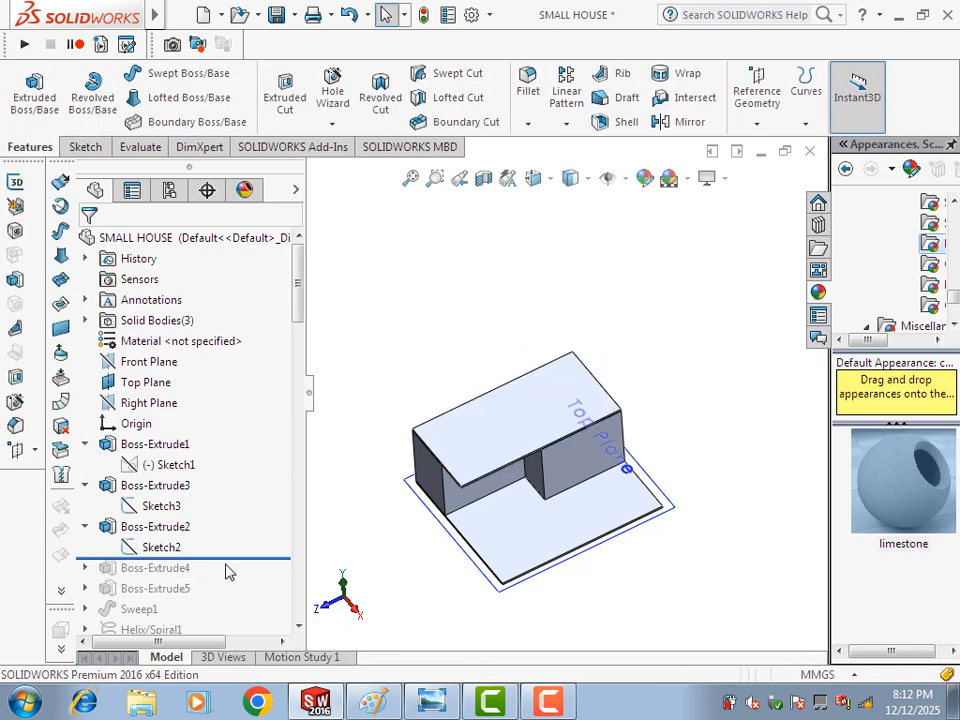
- Roll the history forward to include Boss-Extrude4 and examine its upper-room profile, Sketch4, without edits
left_click_drag(229, 561, 232, 574)
left_click(84, 567)
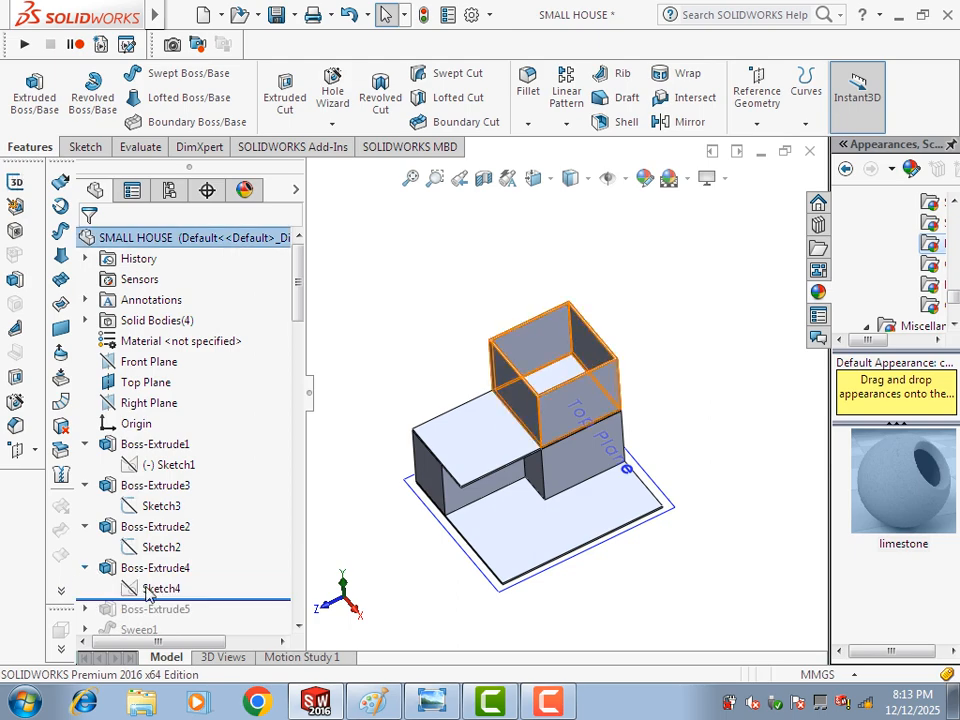
left_click(150, 589)
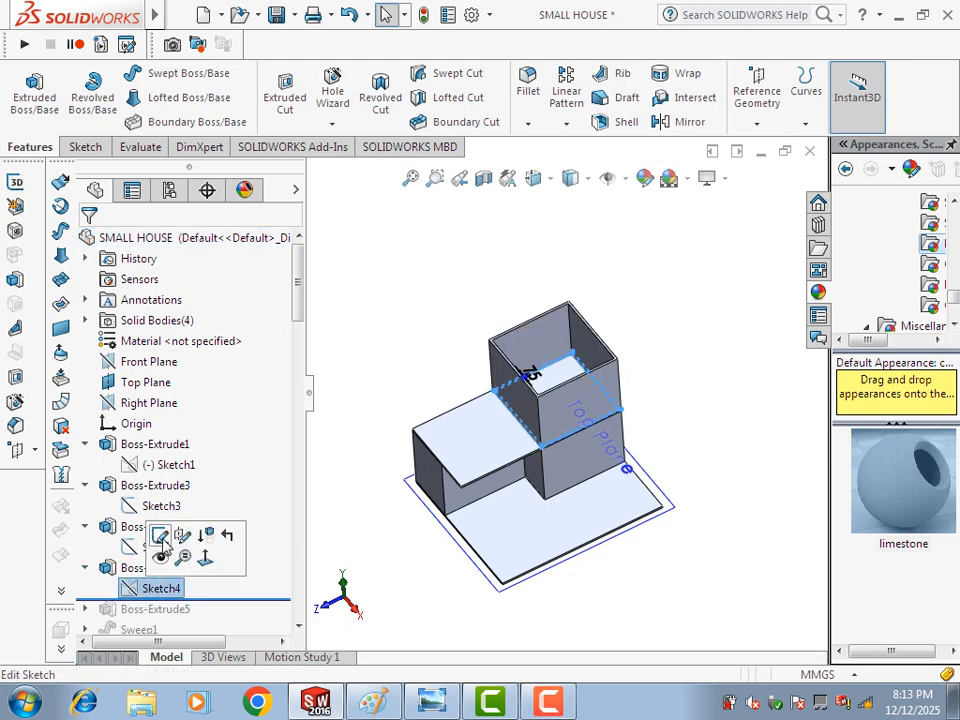
left_click(160, 537)
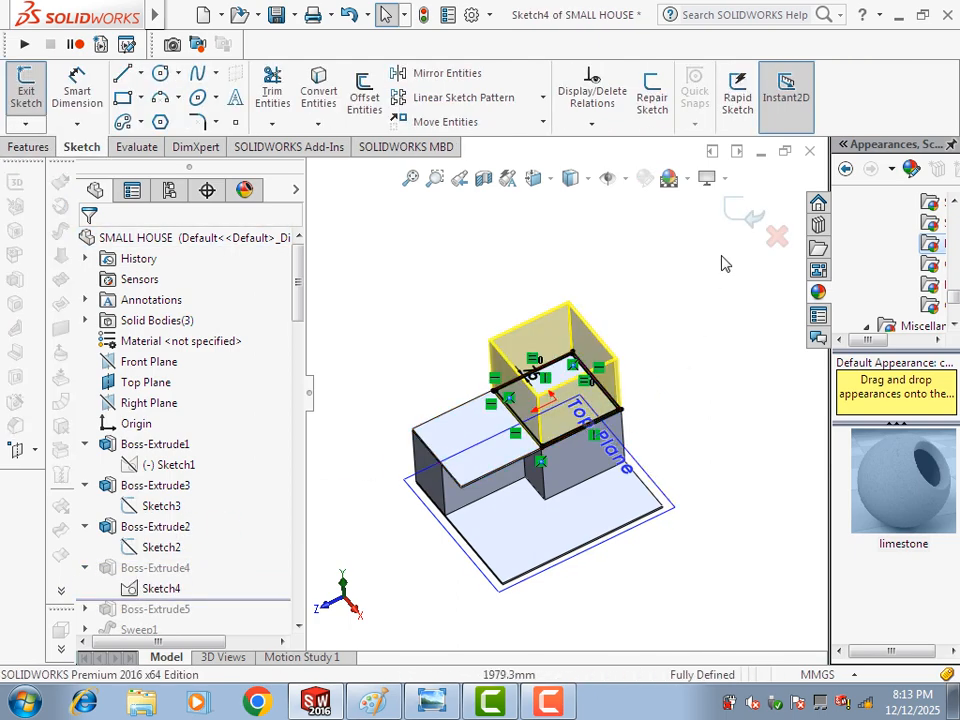
left_click(757, 222)
- Review the extrusion settings of the upper-room walls, Boss-Extrude4, and leave them without changes
right_click(150, 567)
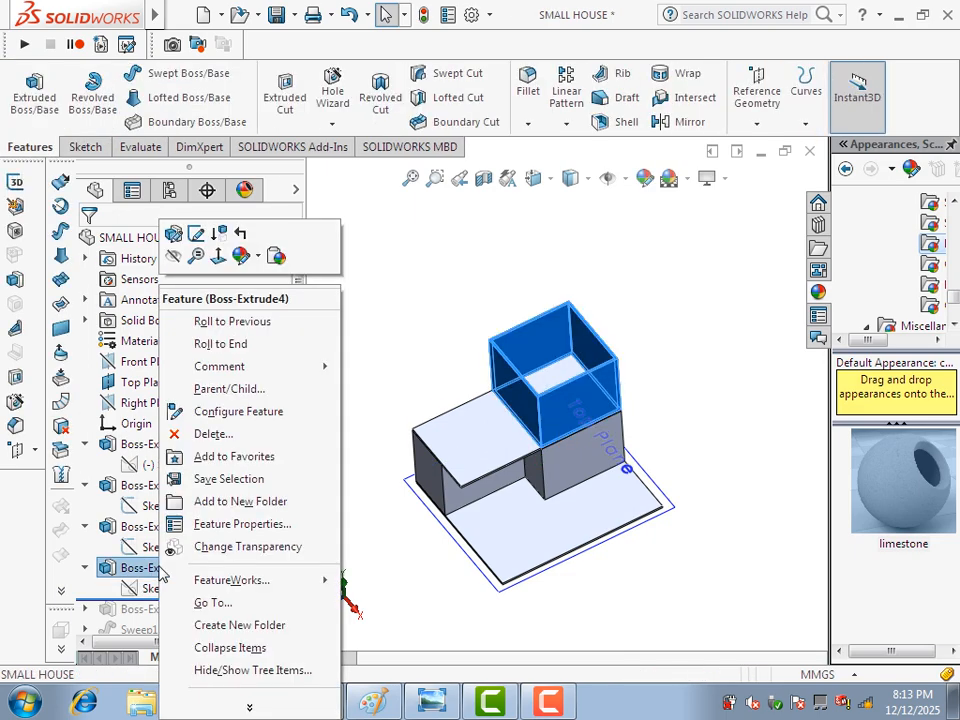
left_click(196, 233)
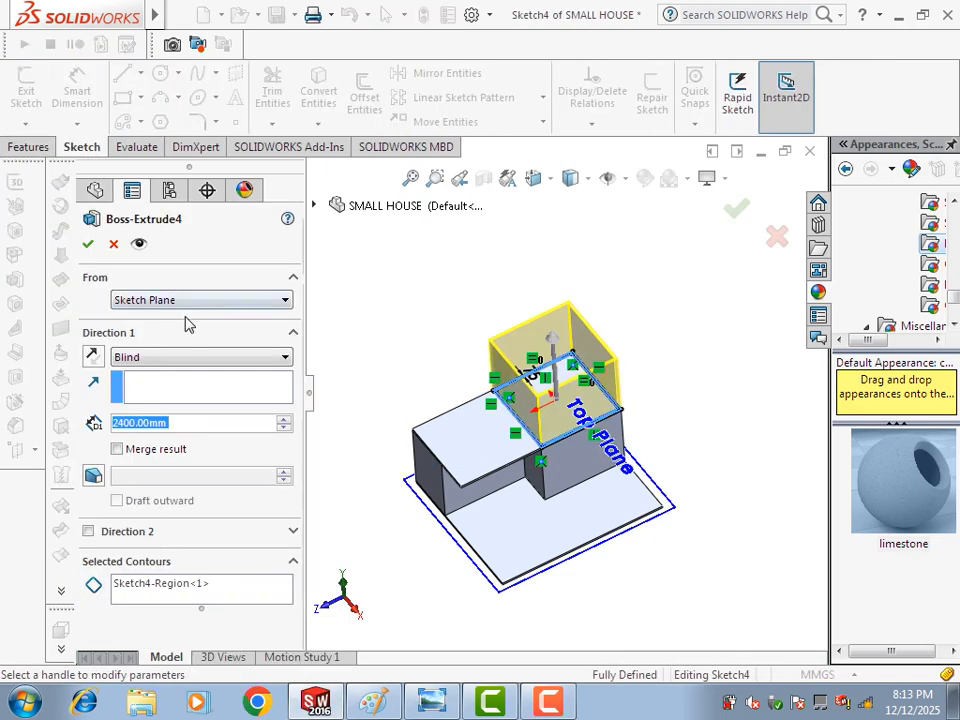
left_click(113, 244)
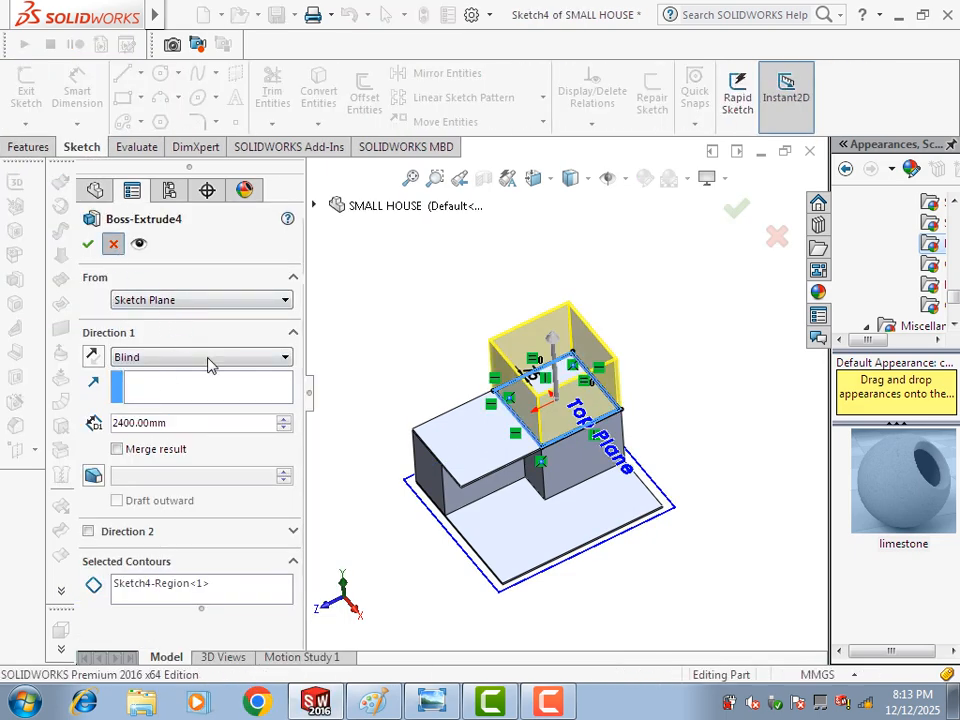
- Roll the history forward to include Boss-Extrude5 and examine its upper roof slab profile, Sketch5, without edits
left_click_drag(240, 474, 240, 489)
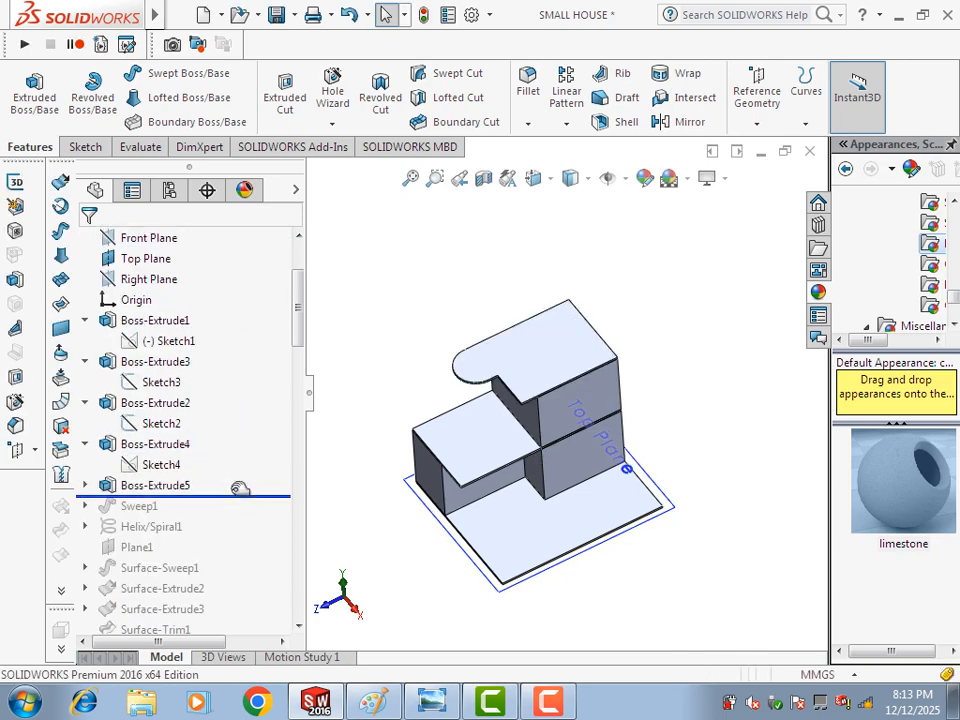
left_click(85, 486)
left_click(166, 506)
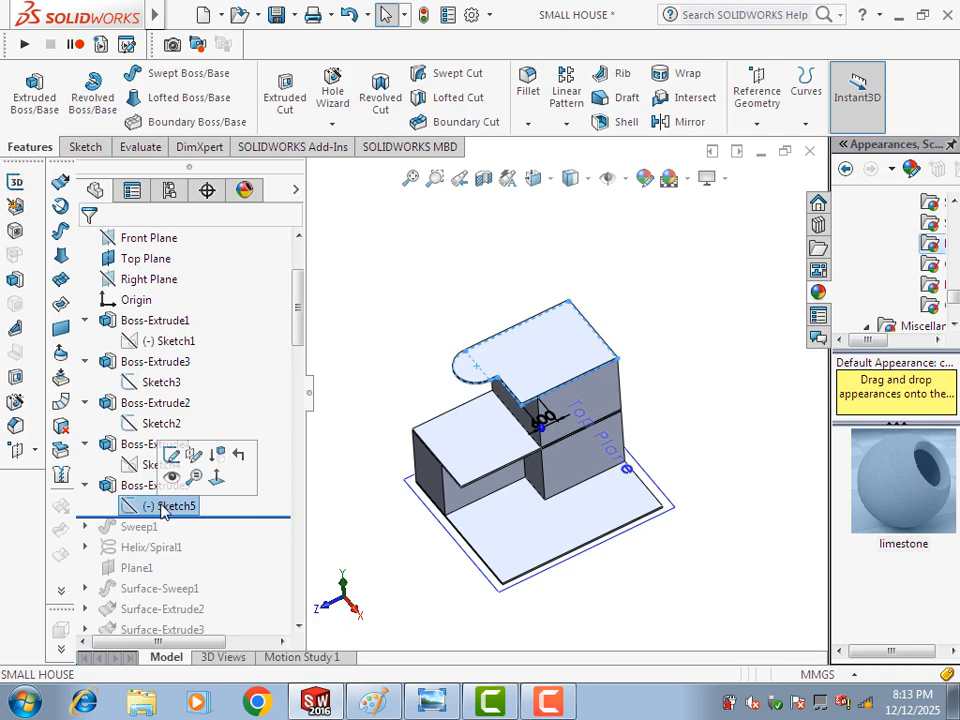
left_click(171, 476)
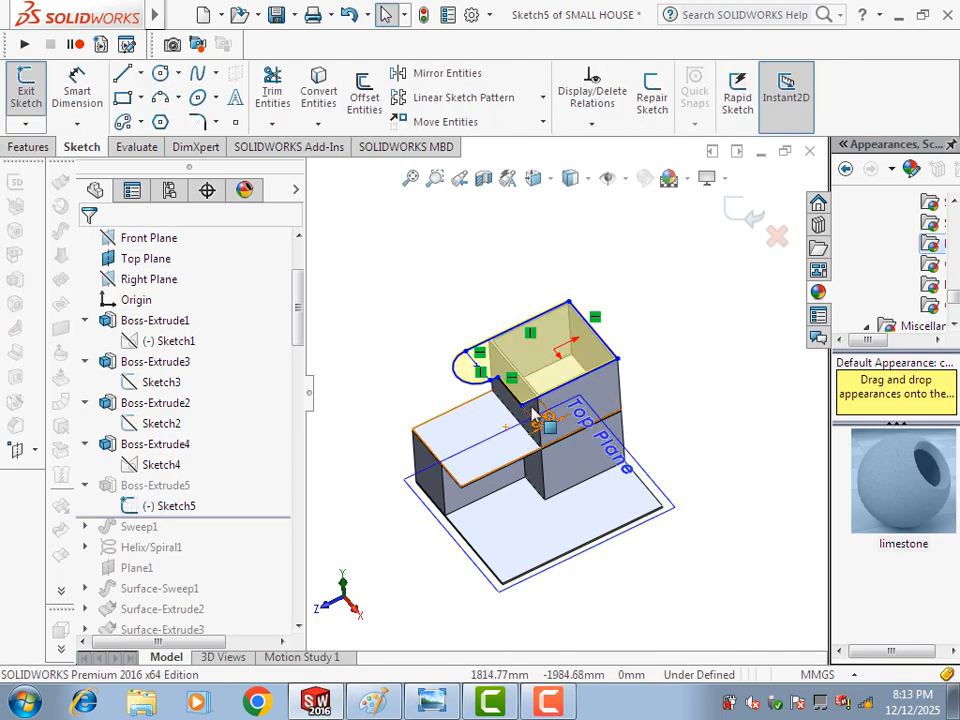
scroll(555, 388, "down", 1)
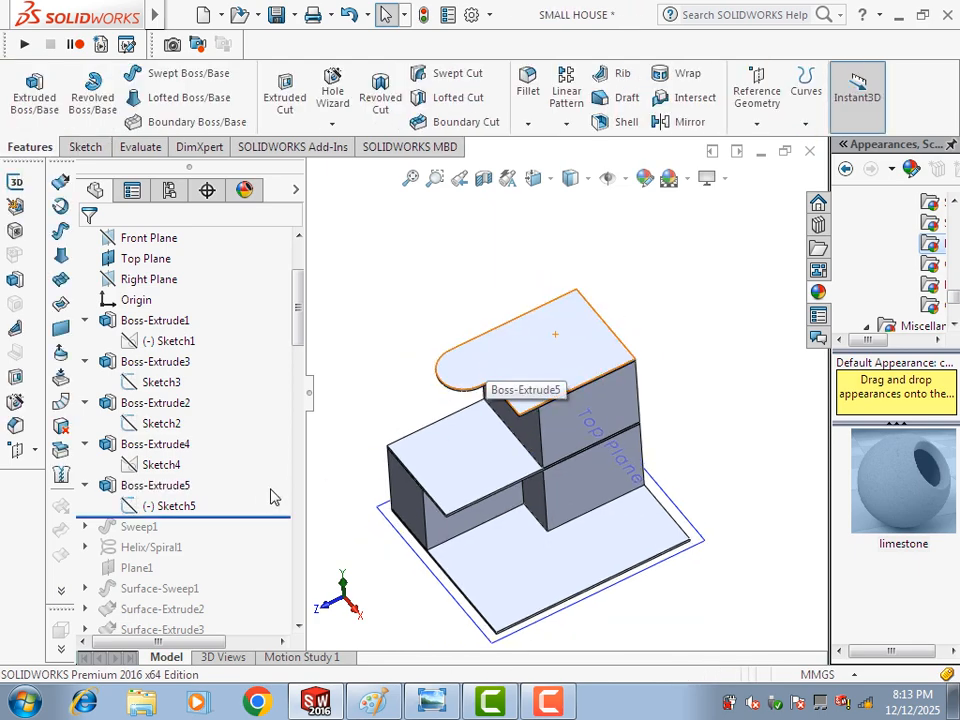
- Roll the history forward to include Sweep1 and select it to examine the swept feature and its sketches
left_click_drag(254, 516, 251, 524)
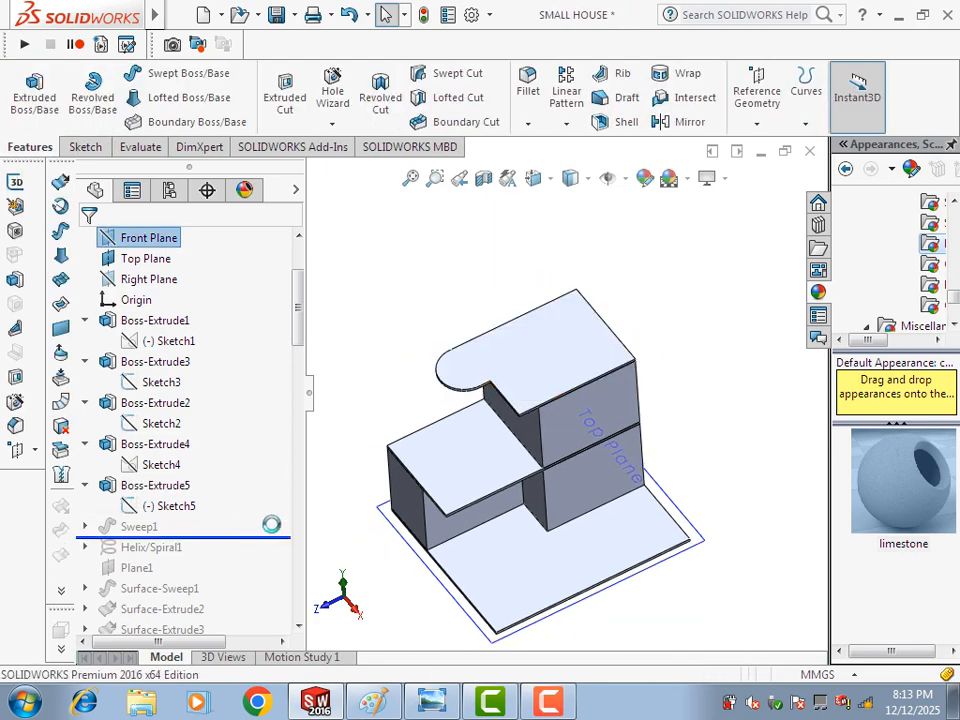
left_click(127, 528)
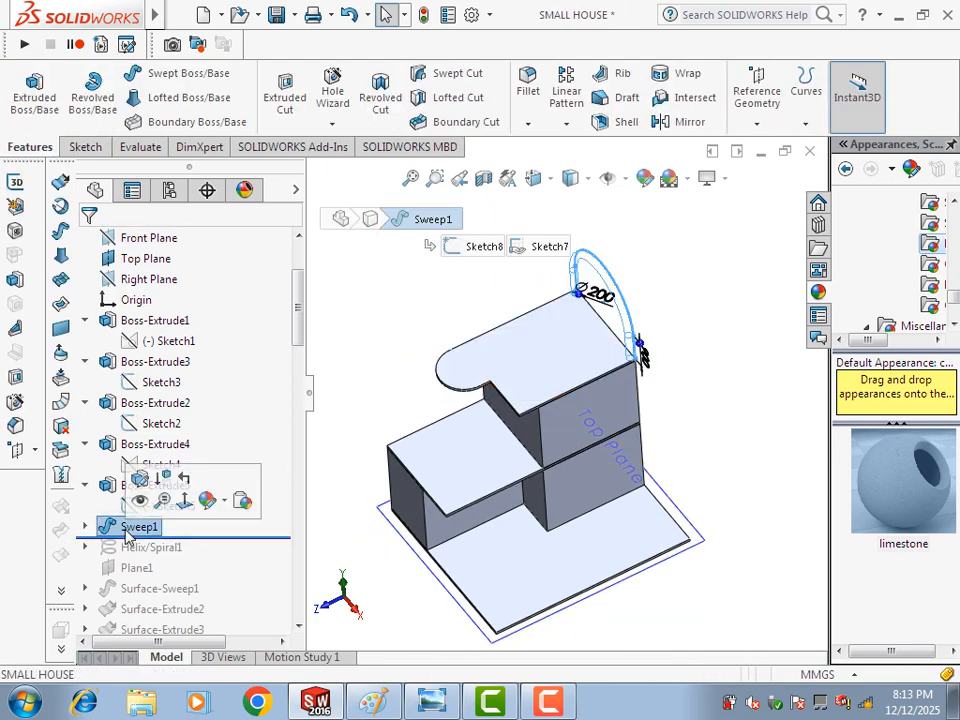
left_click(332, 467)
- Roll the history forward to include Helix/Spiral1 and show its curve as the path of the curved staircase
scroll(229, 481, "down", 1)
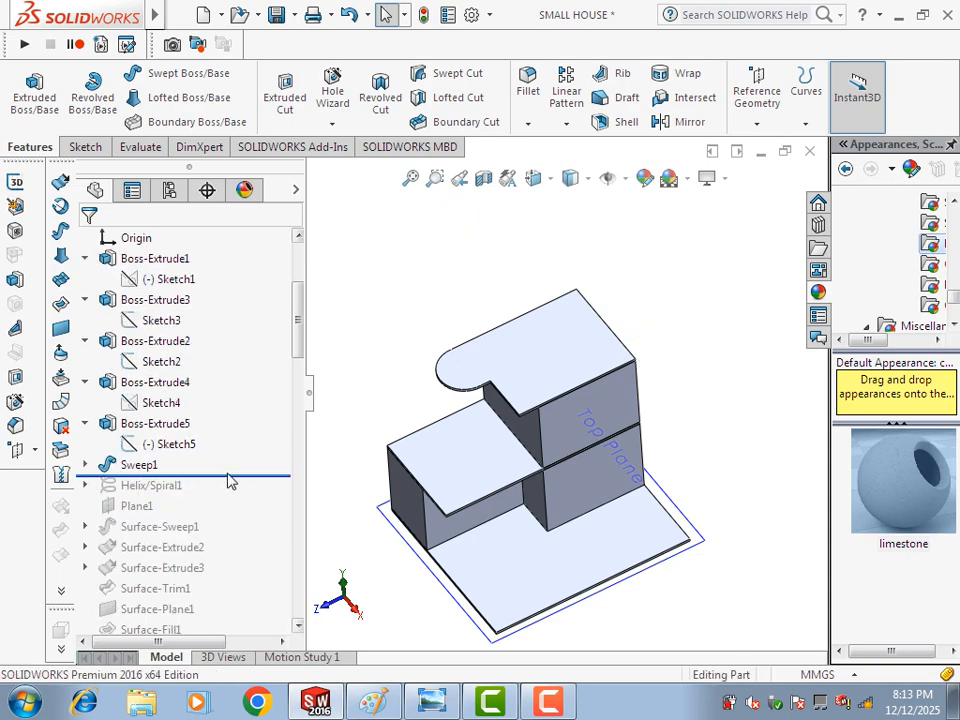
left_click_drag(230, 476, 229, 493)
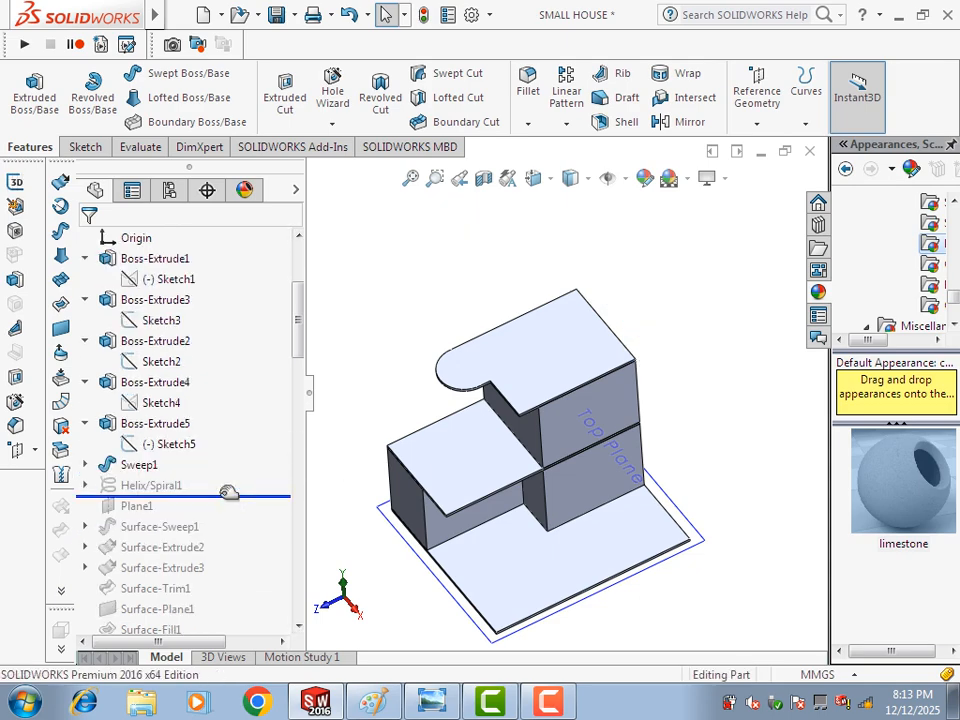
left_click(147, 487)
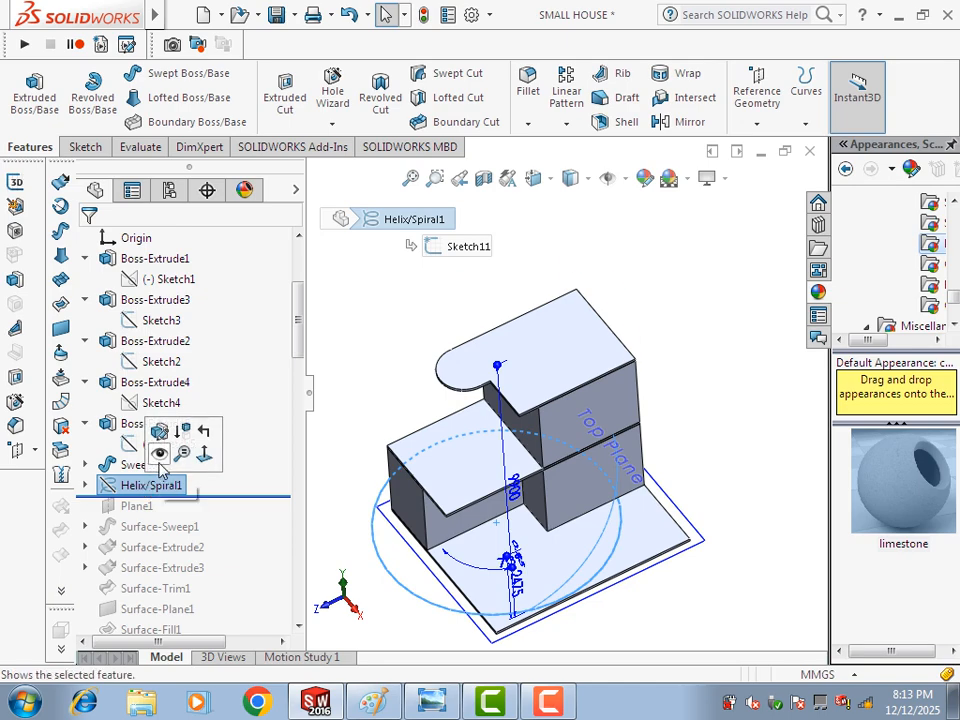
left_click(387, 312)
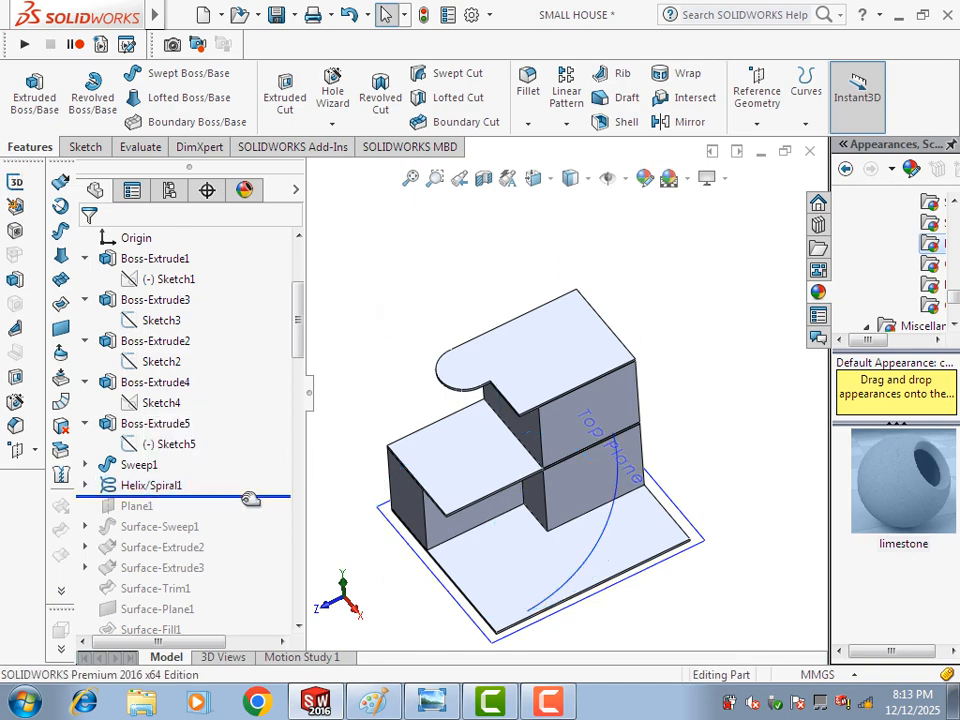
- Roll the history forward past Plane1 and Surface-Sweep1 to include Surface-Extrude2, and look over the stair ramp and enclosure surfaces
left_click_drag(250, 499, 246, 513)
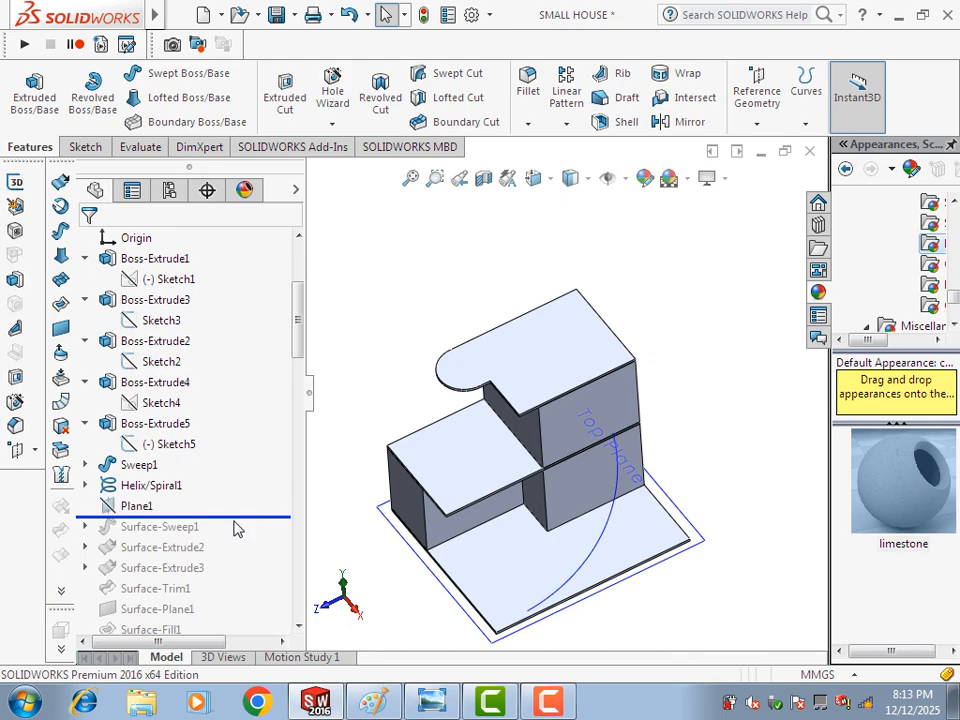
left_click_drag(242, 516, 214, 576)
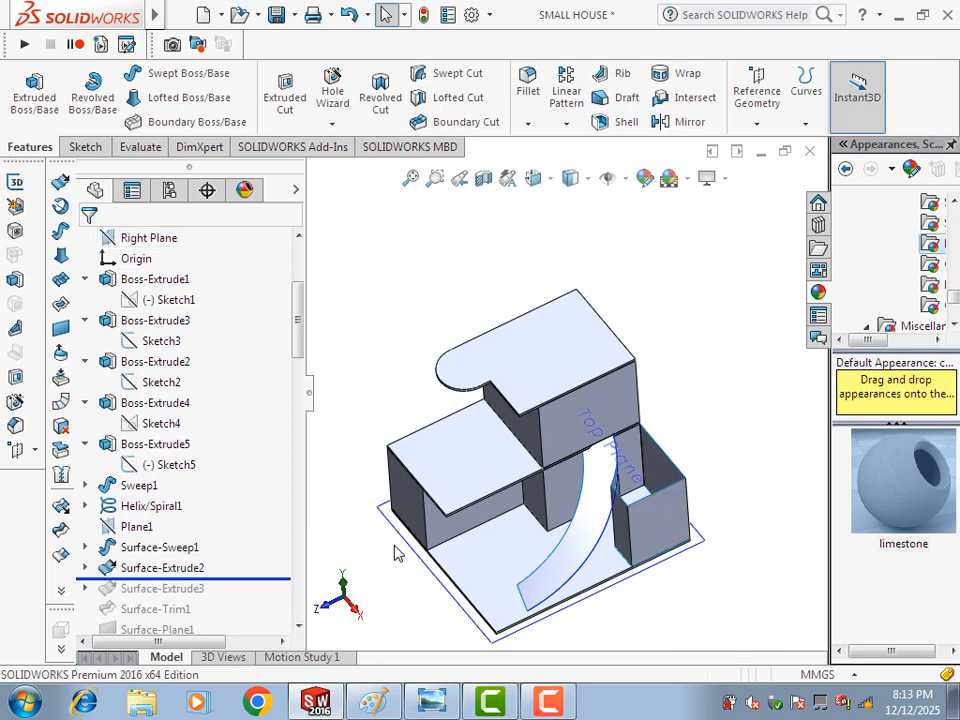
scroll(270, 500, "down", 2)
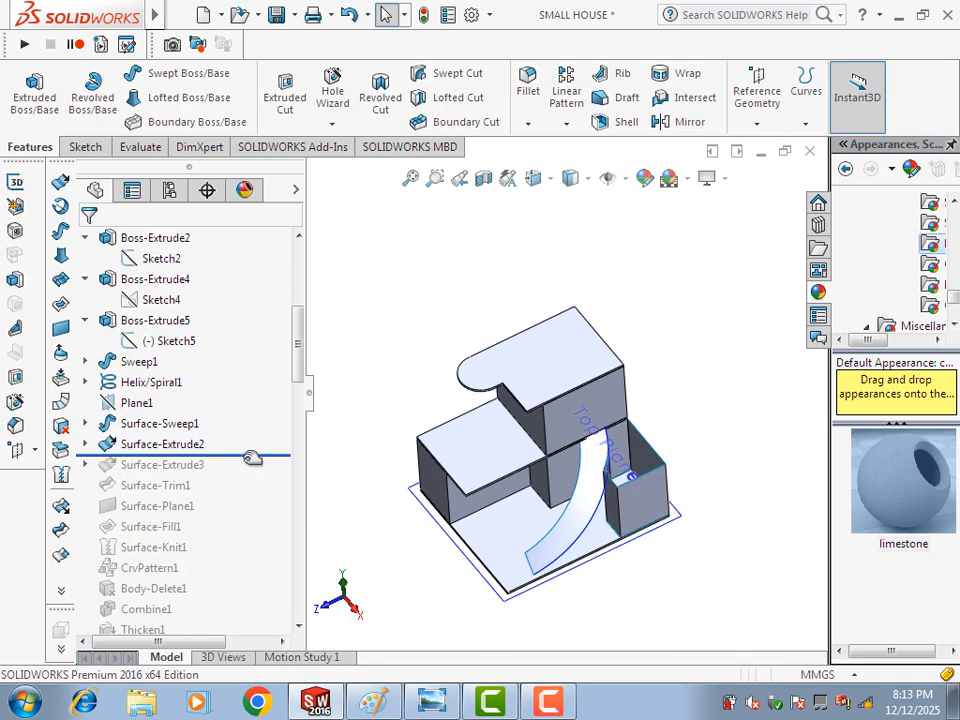
- Roll the history forward to include Surface-Extrude3 and examine its first-step profile, Sketch14, without edits
left_click_drag(252, 457, 244, 476)
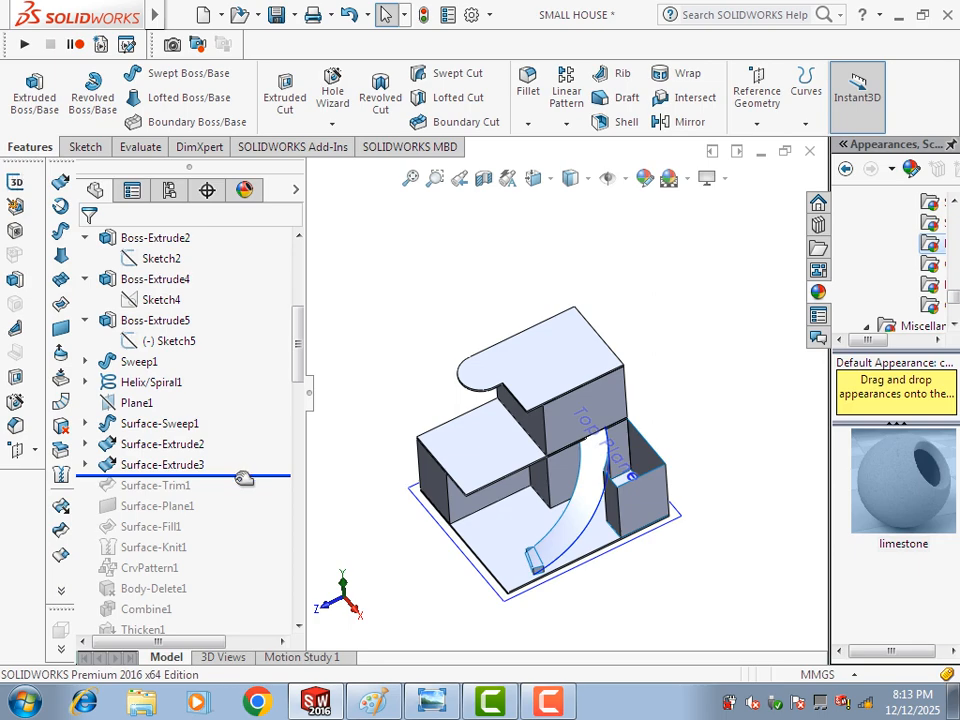
left_click(85, 465)
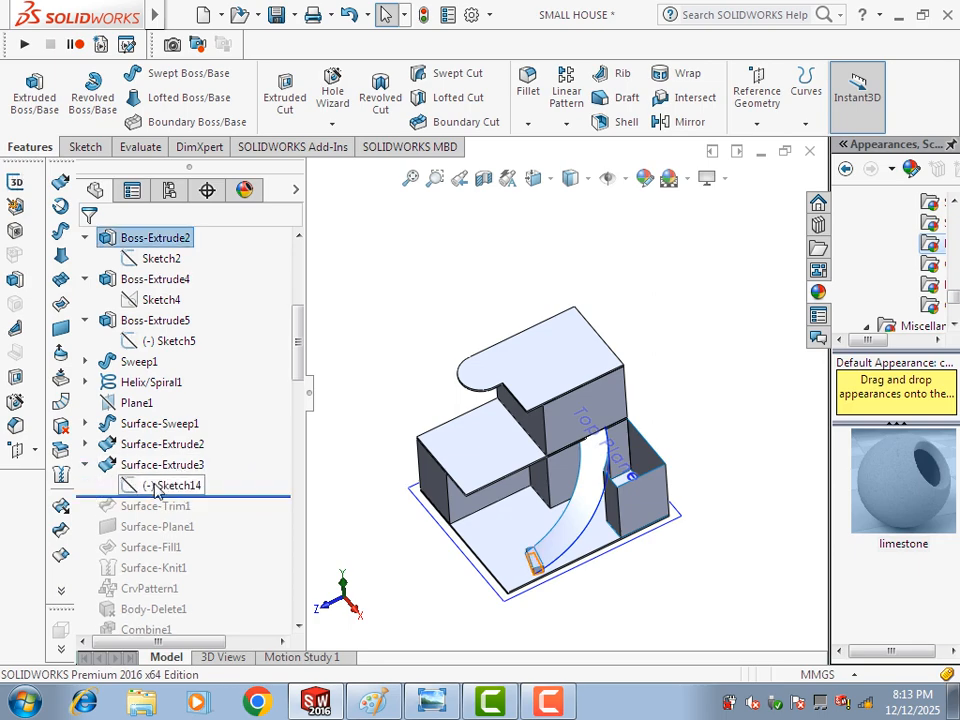
left_click(168, 485)
left_click(169, 433)
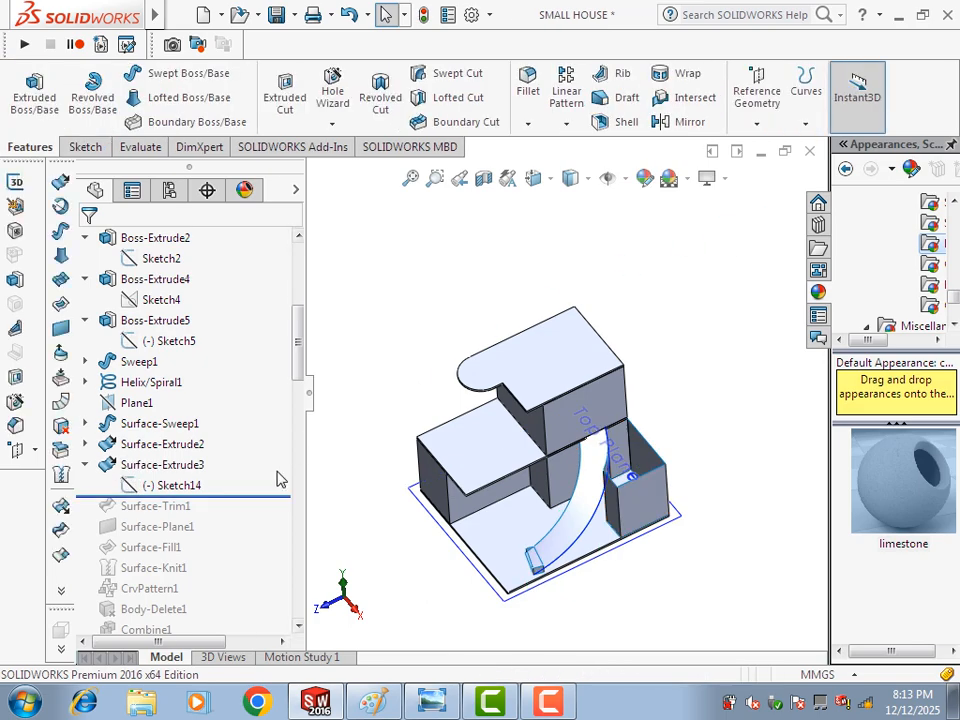
- Roll the history forward through the surface trim, plane, fill and knit features to include CrvPattern1, and examine the patterned stair steps
left_click_drag(243, 497, 208, 597)
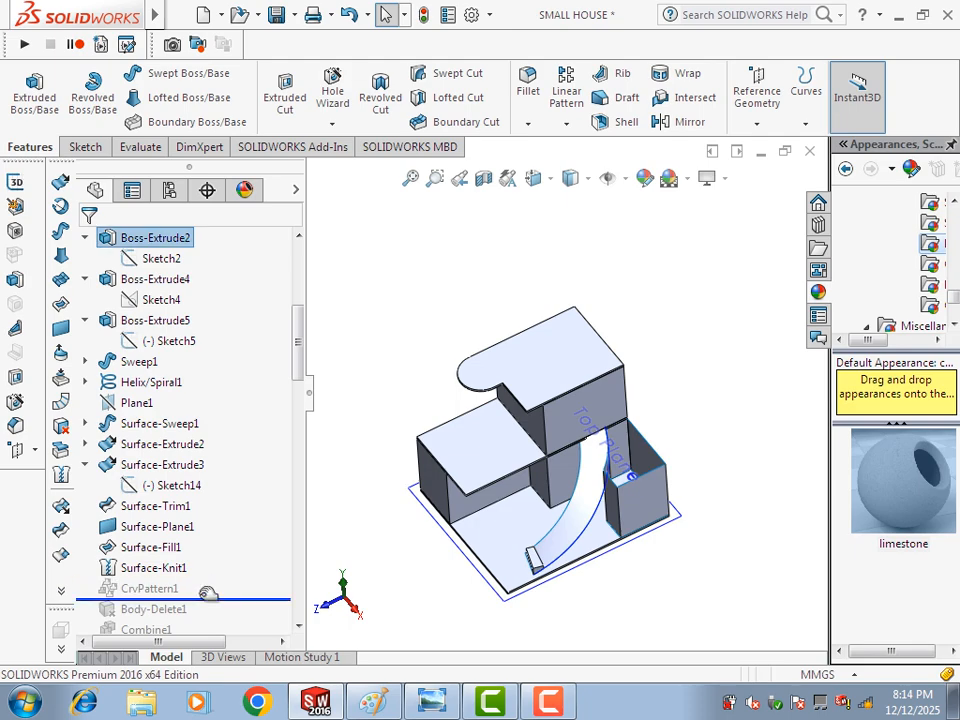
scroll(205, 600, "down", 1)
scroll(205, 600, "down", 2)
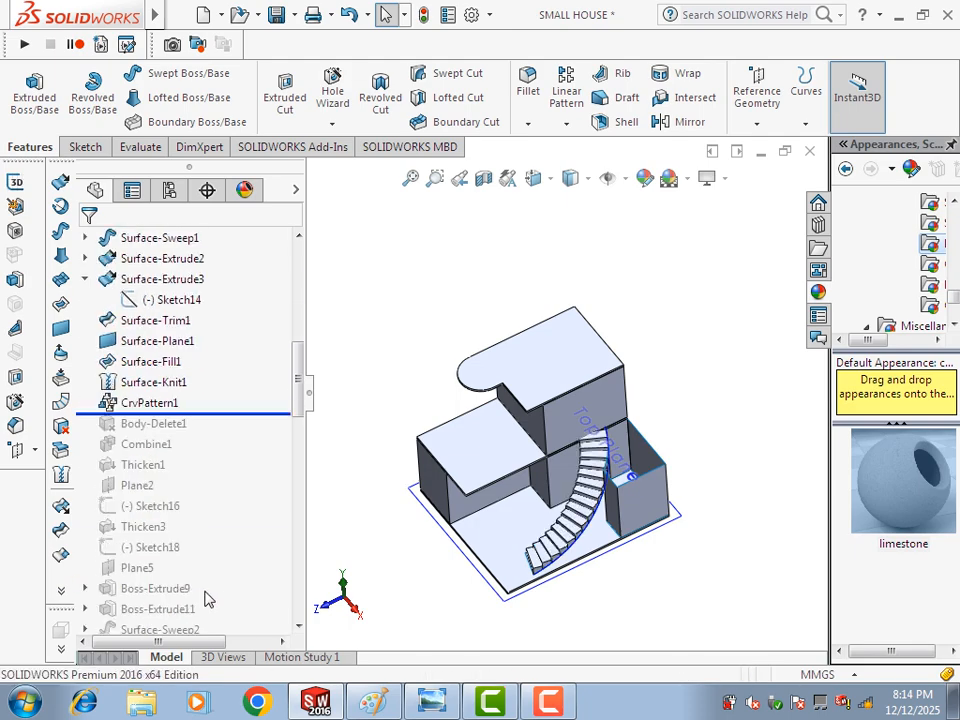
scroll(600, 525, "down", 3)
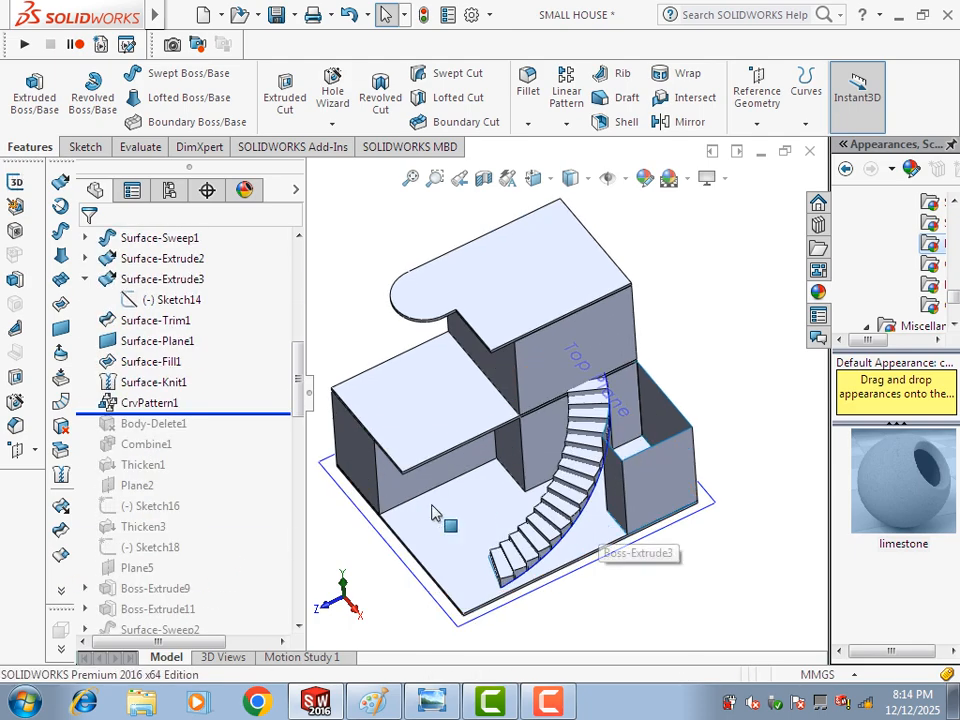
- Roll the history forward to include Body-Delete1 and Combine1, and review the Combine1 settings without changes
left_click_drag(243, 413, 224, 454)
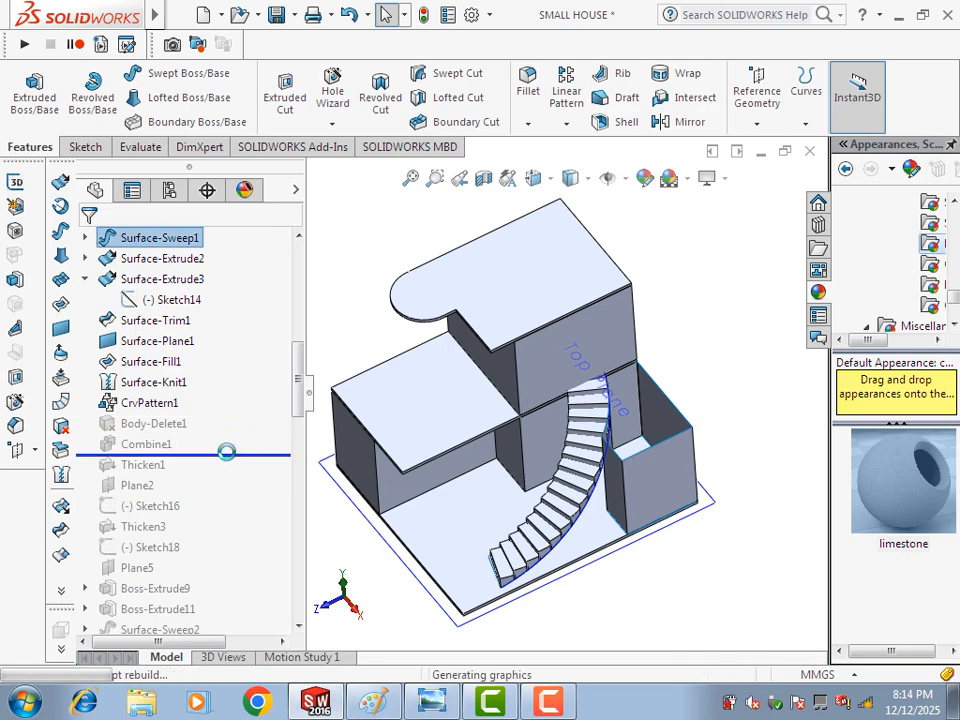
right_click(145, 450)
left_click(156, 232)
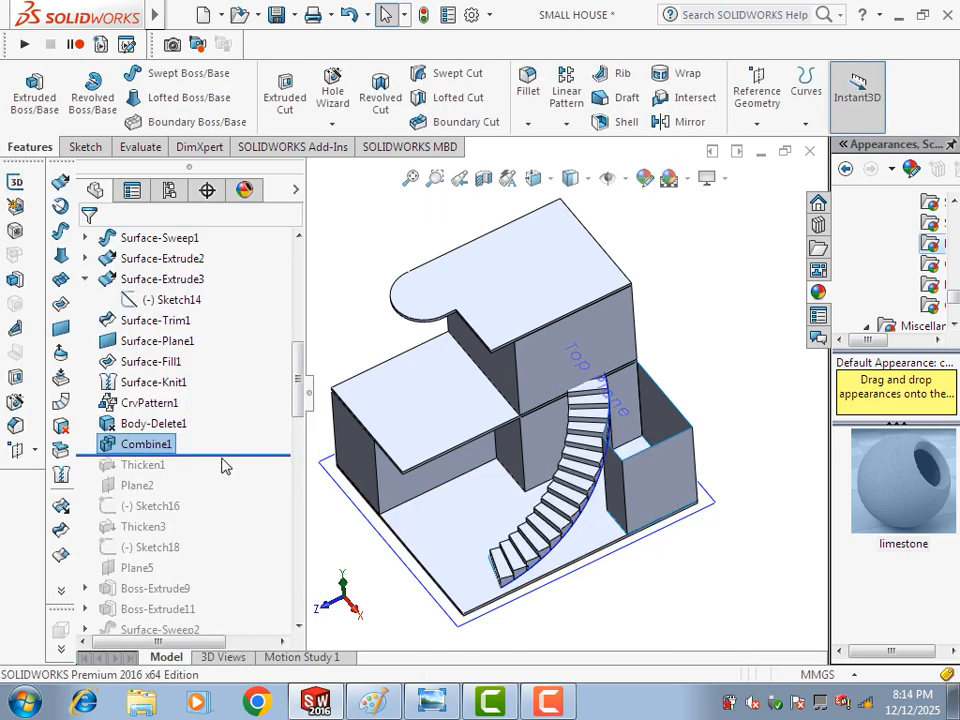
- Roll the history forward to include Thicken3 and review its thickness settings under the curved stairs, leaving them without changes
left_click_drag(222, 455, 210, 530)
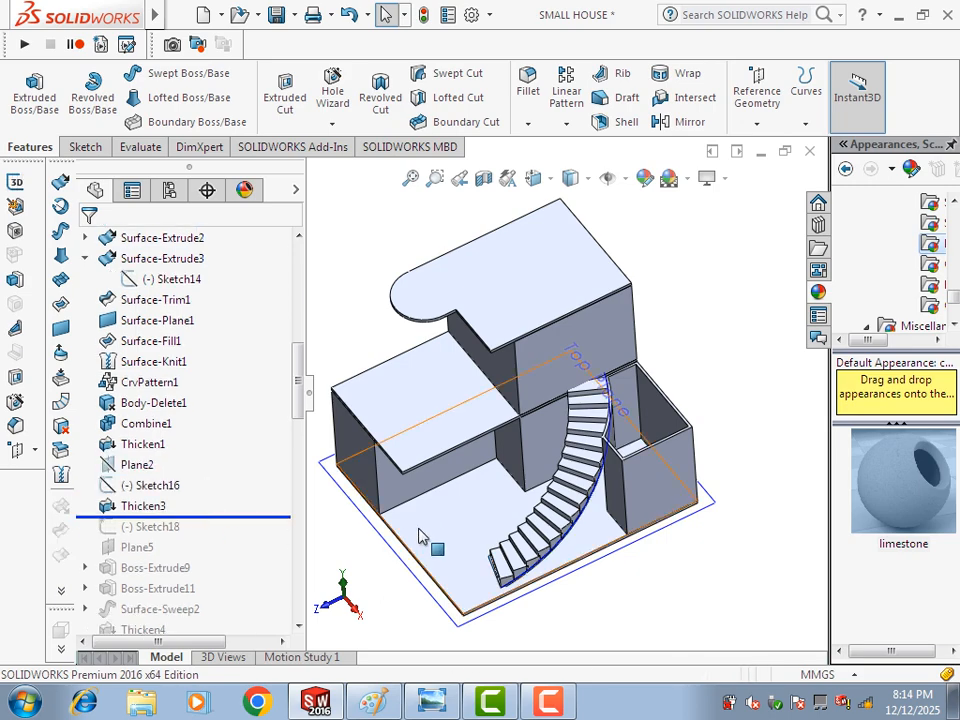
middle_click_drag(422, 540, 358, 508)
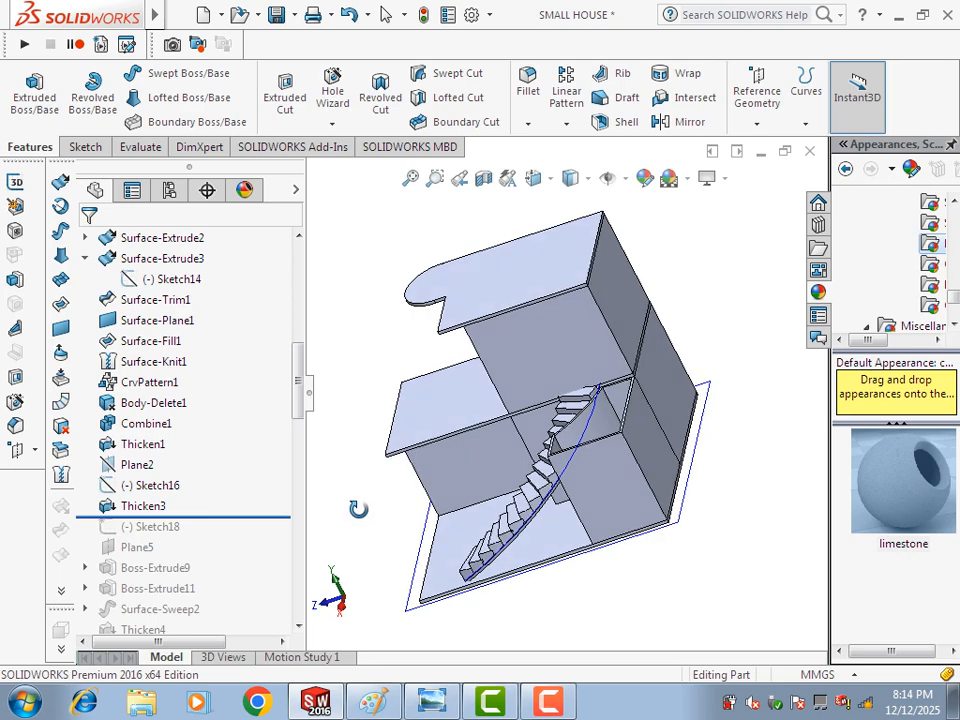
right_click(142, 512)
left_click(155, 238)
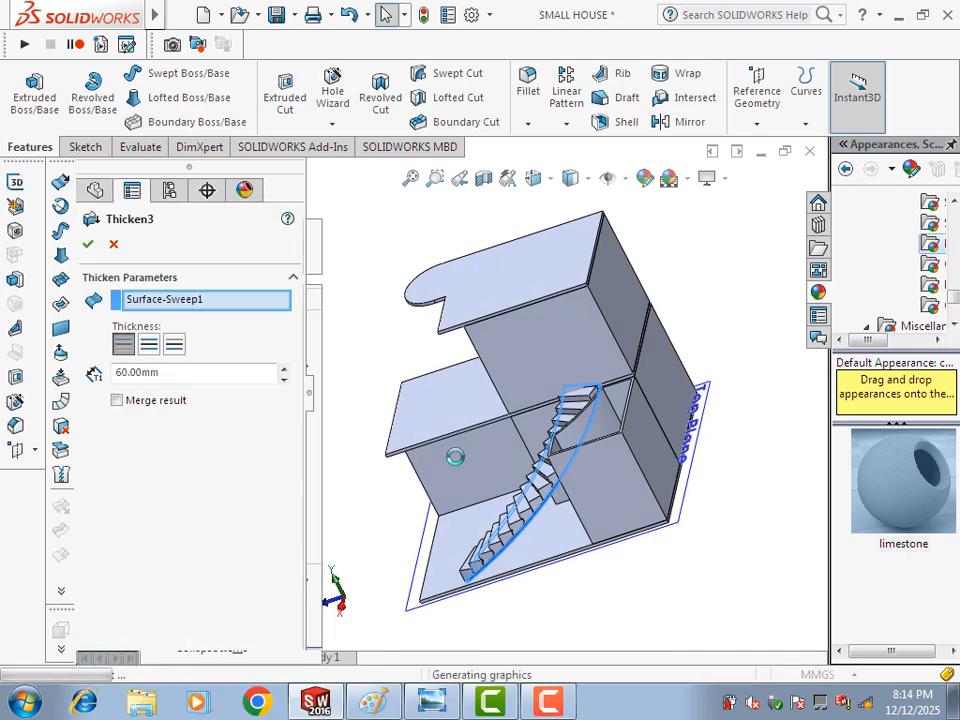
middle_click_drag(527, 522, 526, 435)
scroll(570, 499, "down", 5)
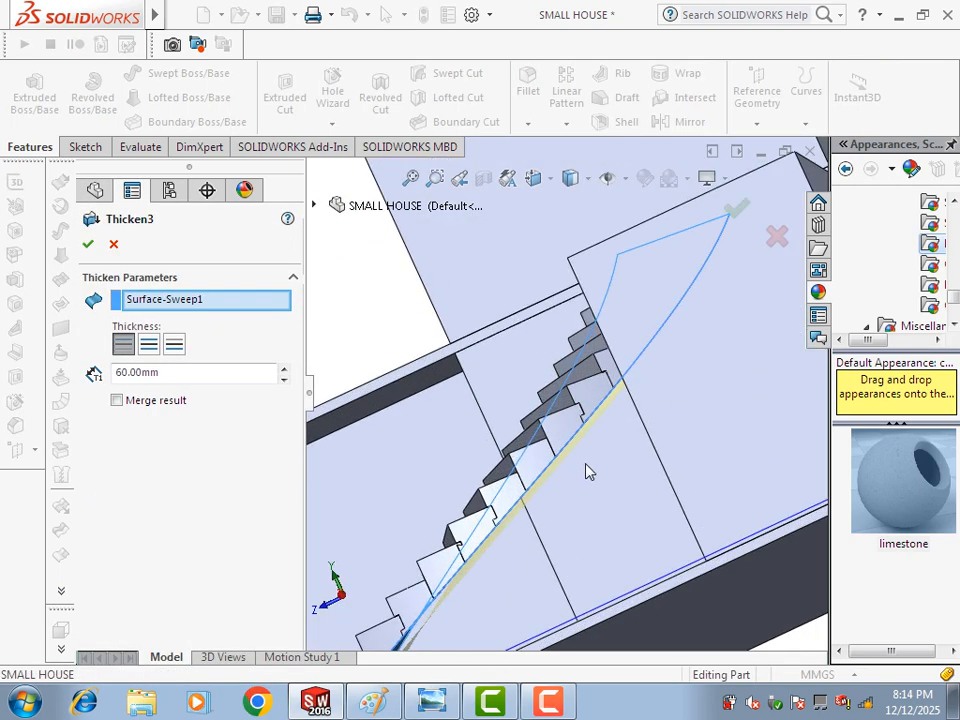
scroll(565, 470, "up", 1)
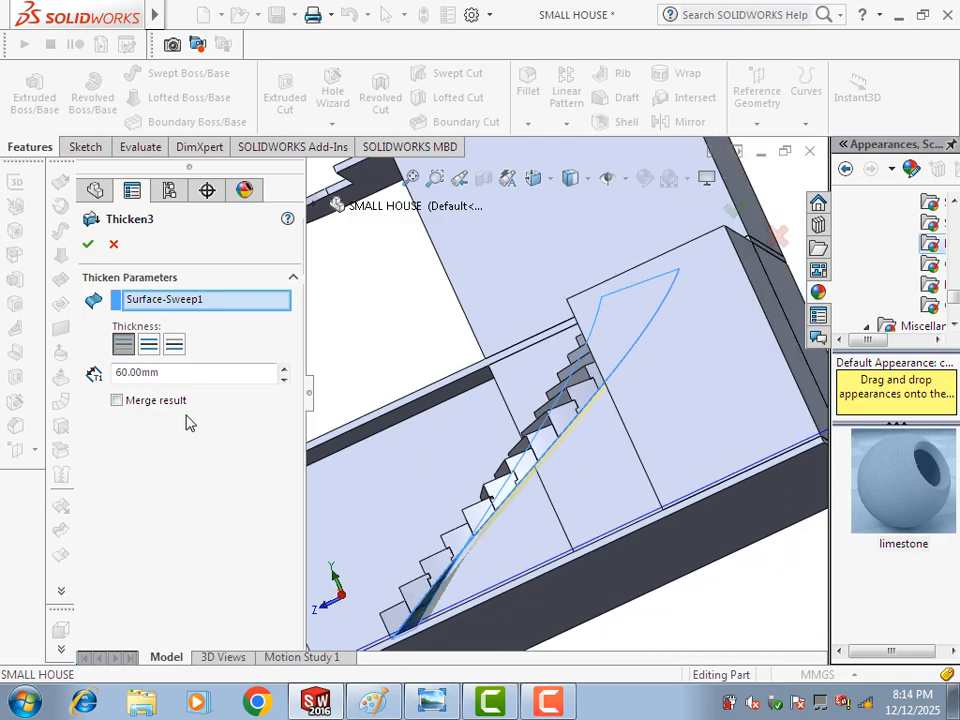
left_click(115, 245)
scroll(465, 388, "up", 2)
middle_click_drag(465, 388, 520, 455)
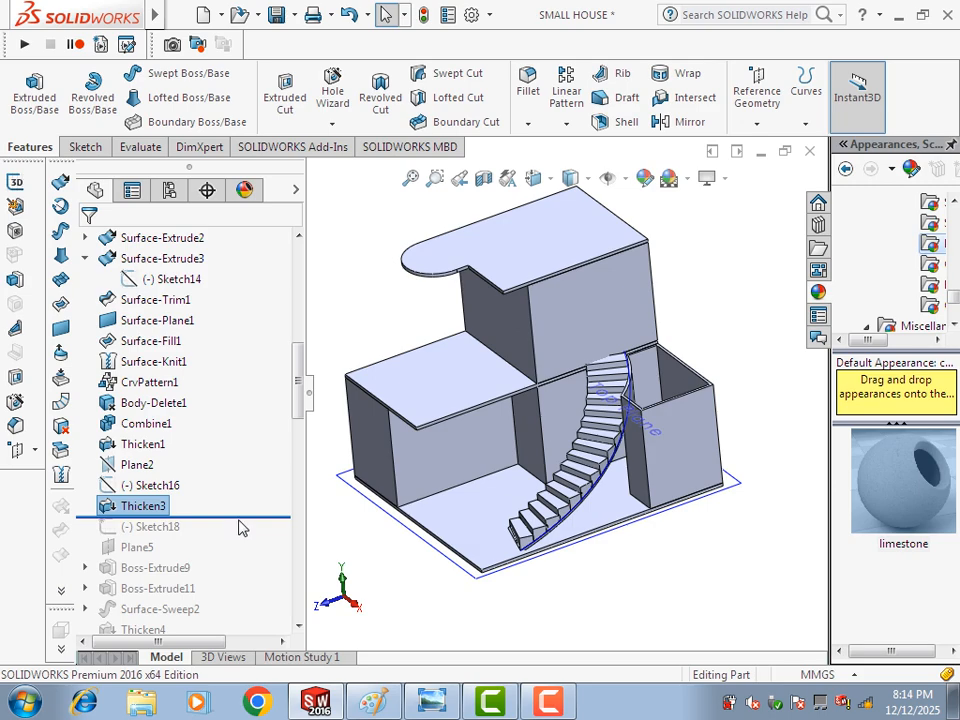
- Roll the history forward past Sketch18 and Plane5 to include Boss-Extrude9, the short stair flight on the lower roof
left_click_drag(239, 519, 230, 571)
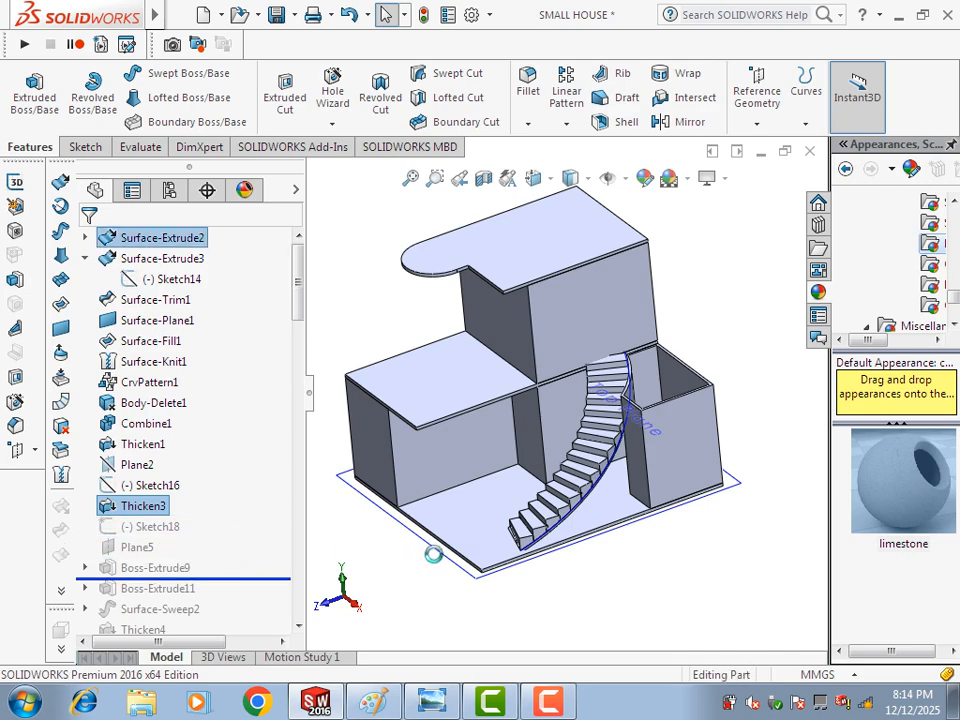
scroll(469, 536, "up", 2)
middle_click_drag(469, 536, 471, 543)
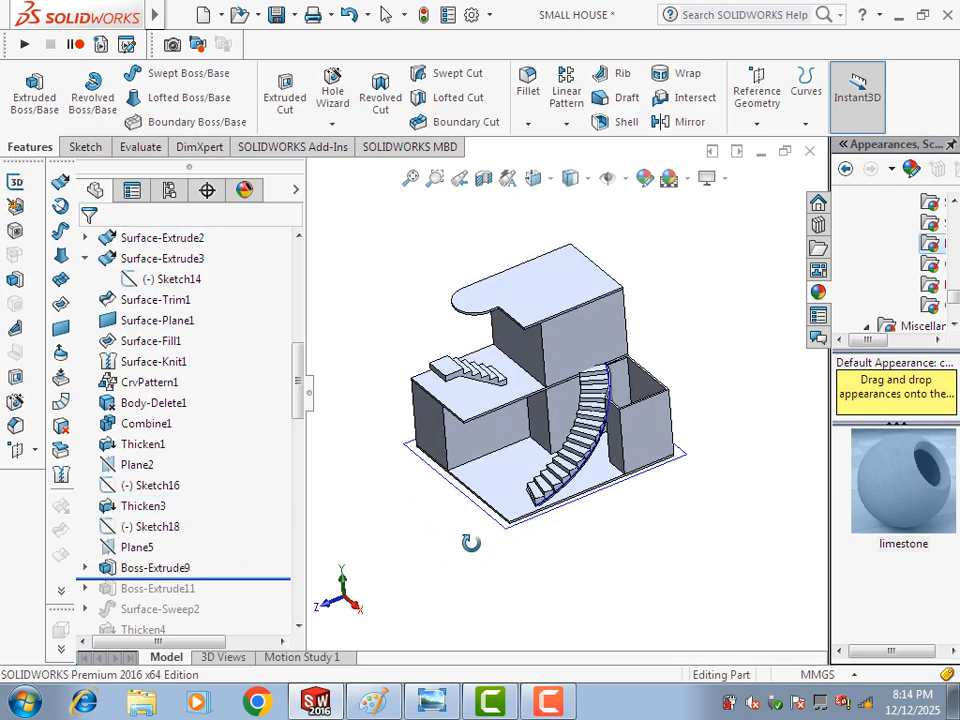
- Open Sketch21 under Boss-Extrude9 to examine the stair flight's stepped profile and dimensions, and exit it without edits
left_click(86, 567)
left_click(170, 590)
left_click(182, 535)
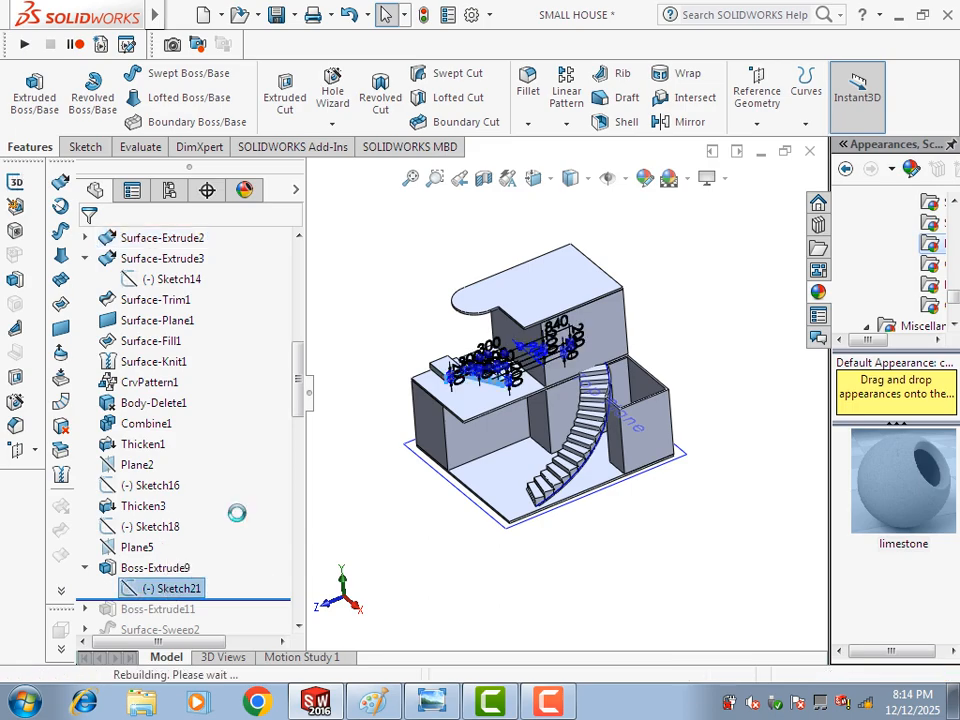
scroll(446, 412, "down", 3)
scroll(527, 388, "down", 5)
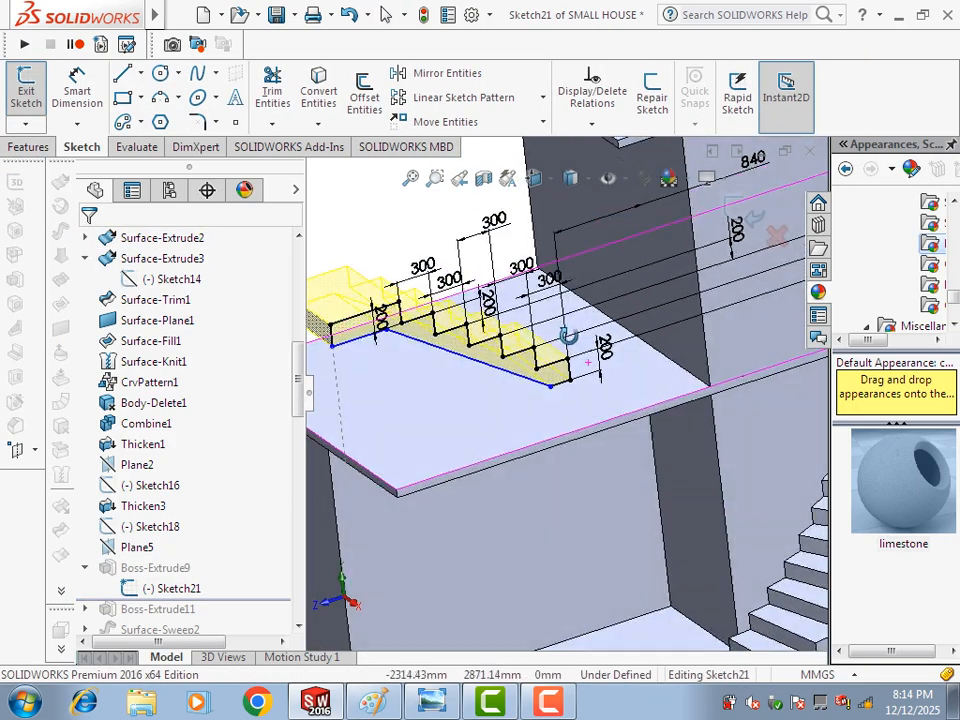
scroll(566, 364, "up", 5)
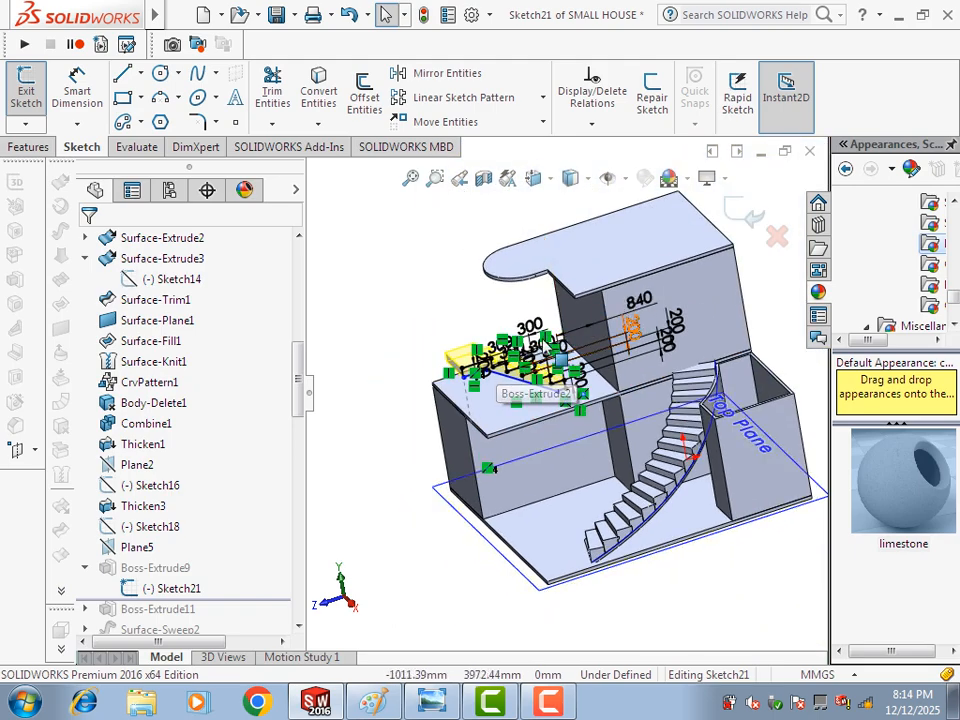
scroll(490, 382, "down", 2)
left_click(735, 212)
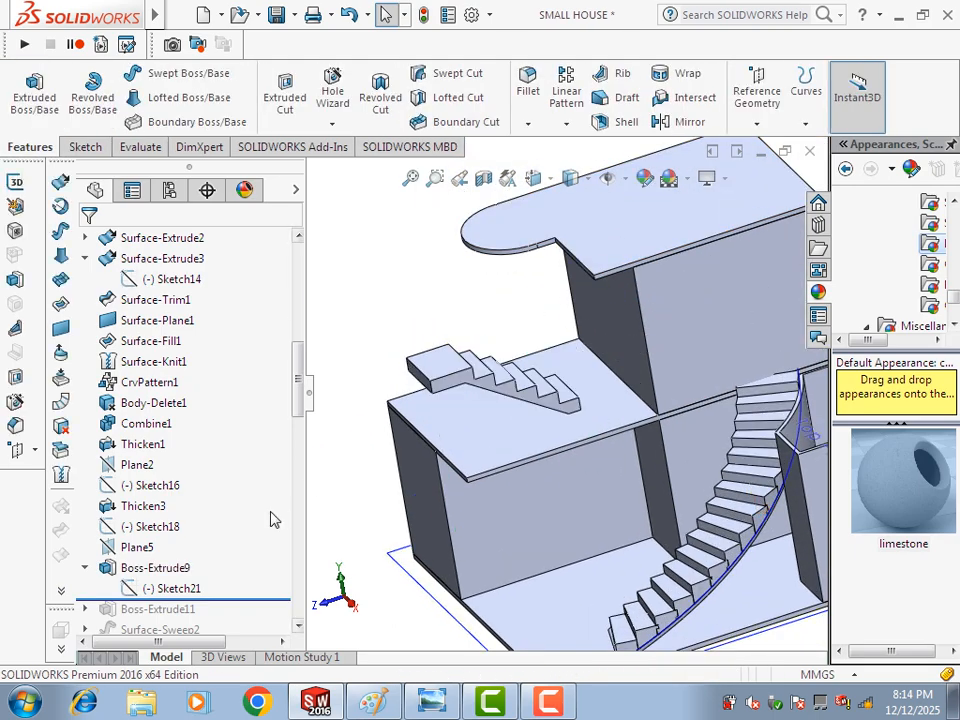
- Roll the history forward to include Boss-Extrude11, the second stair flight up to the upper roof
scroll(248, 540, "down", 2)
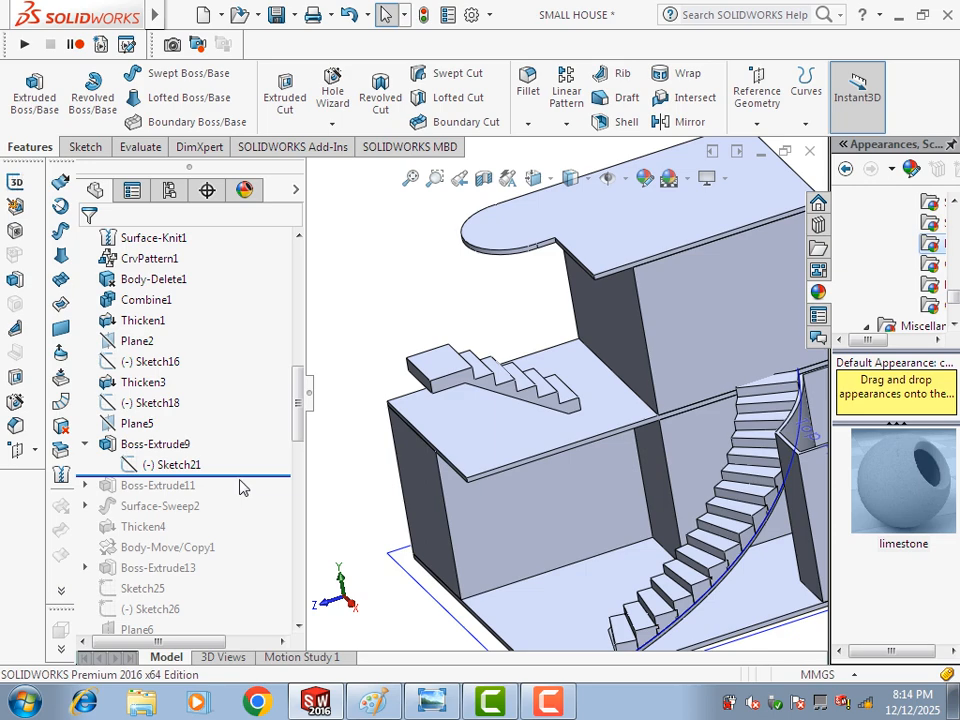
left_click_drag(240, 478, 238, 493)
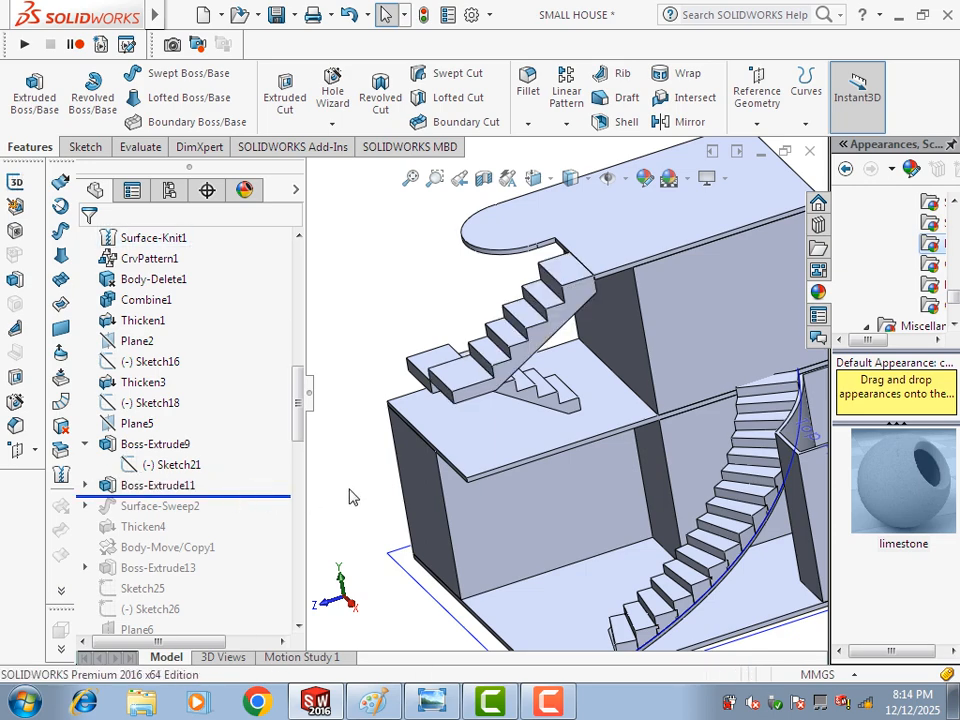
- Roll the history forward to include Surface-Sweep2, the dome surface on the upper roof
key("f")
middle_click_drag(375, 493, 395, 458)
scroll(238, 500, "down", 3)
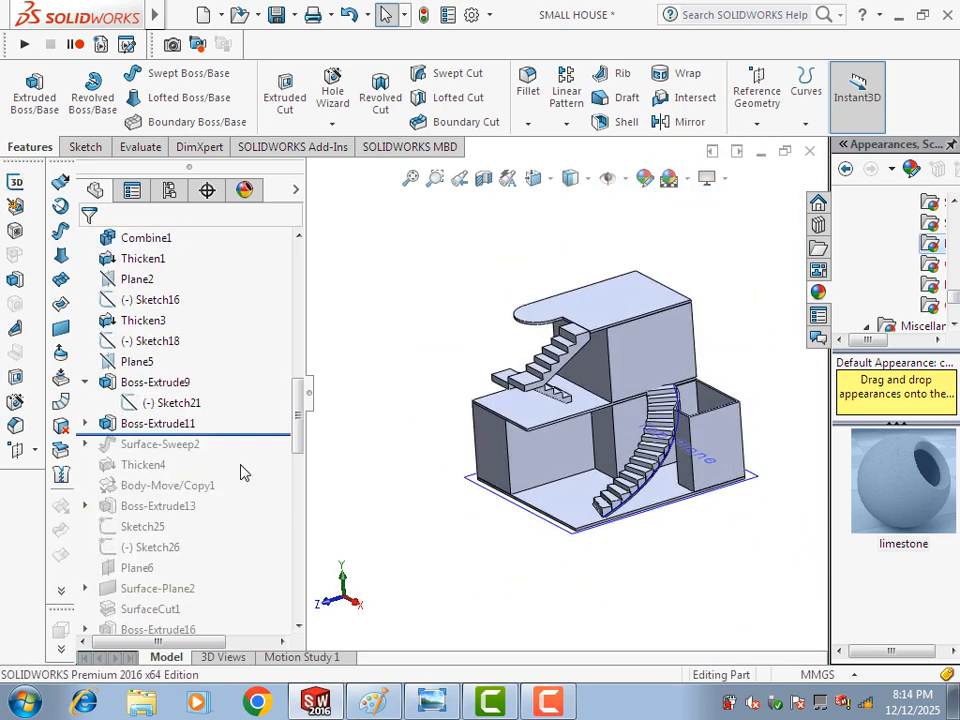
left_click_drag(250, 434, 238, 452)
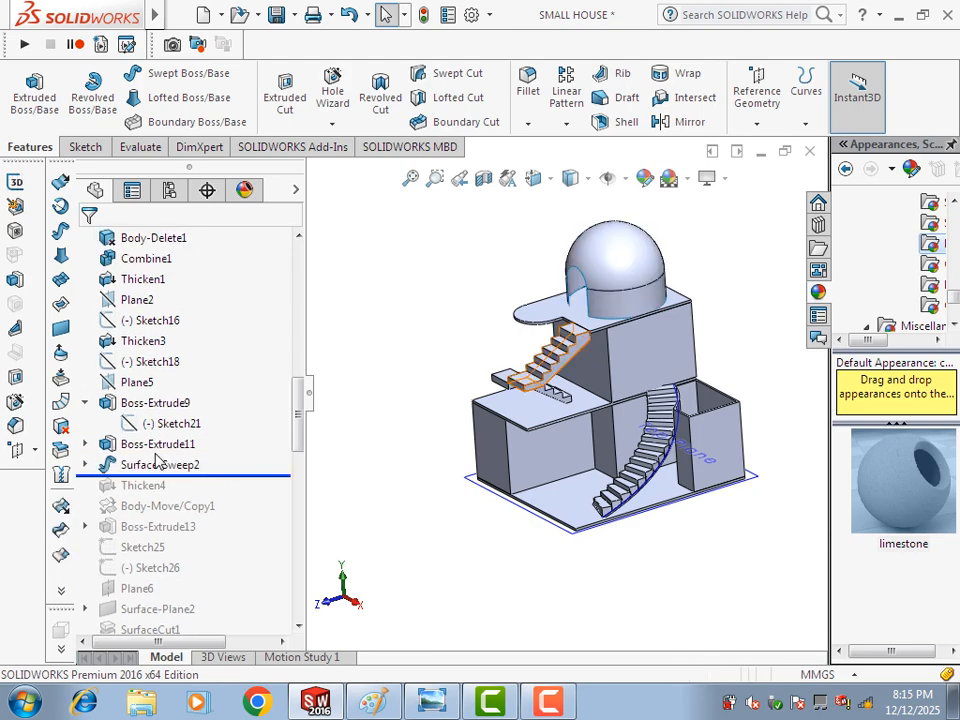
- Open Sketch23 under Surface-Sweep2 to examine the dome's circular profile and its dimensions, and exit it without edits
left_click(87, 465)
left_click(181, 487)
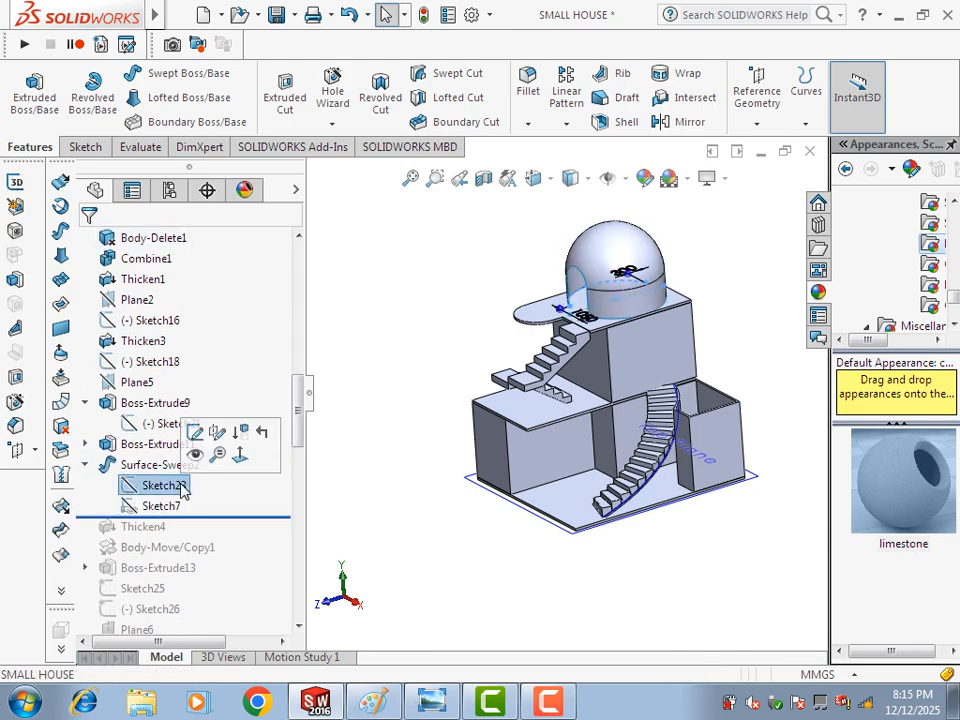
left_click(195, 432)
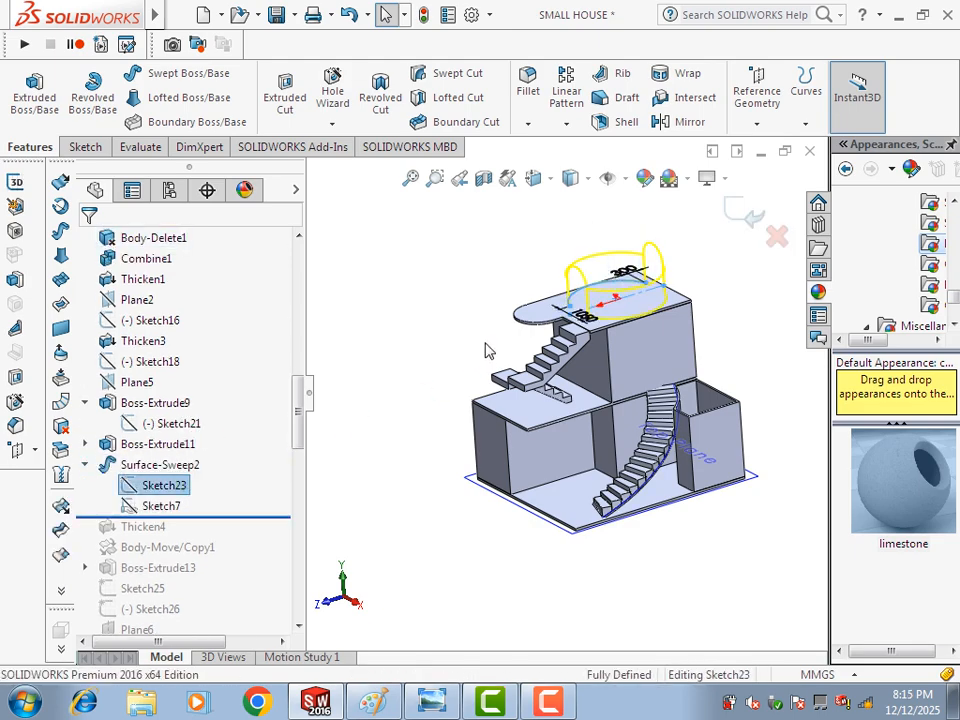
scroll(622, 332, "down", 2)
mouse_move(621, 329)
middle_mouse_down()
mouse_move(581, 413)
mouse_move(581, 314)
mouse_move(606, 274)
middle_mouse_up()
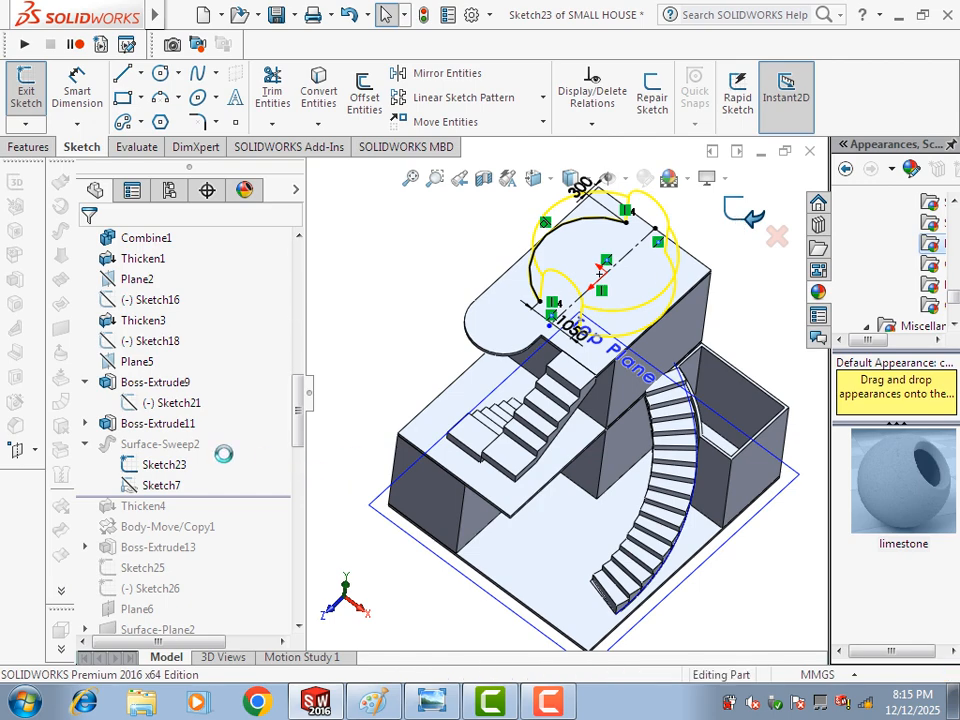
left_click(745, 212)
- Open the Surface-Sweep2 definition to review the dome's profile, path and sweep options, and close it without changes
left_click(172, 465)
right_click(172, 467)
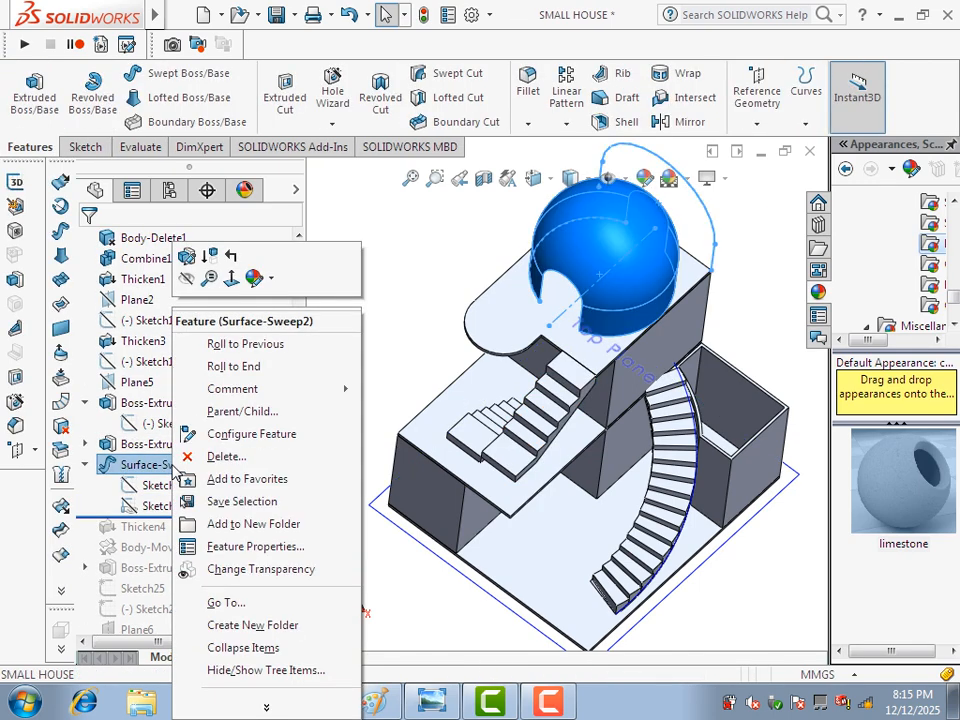
left_click(188, 256)
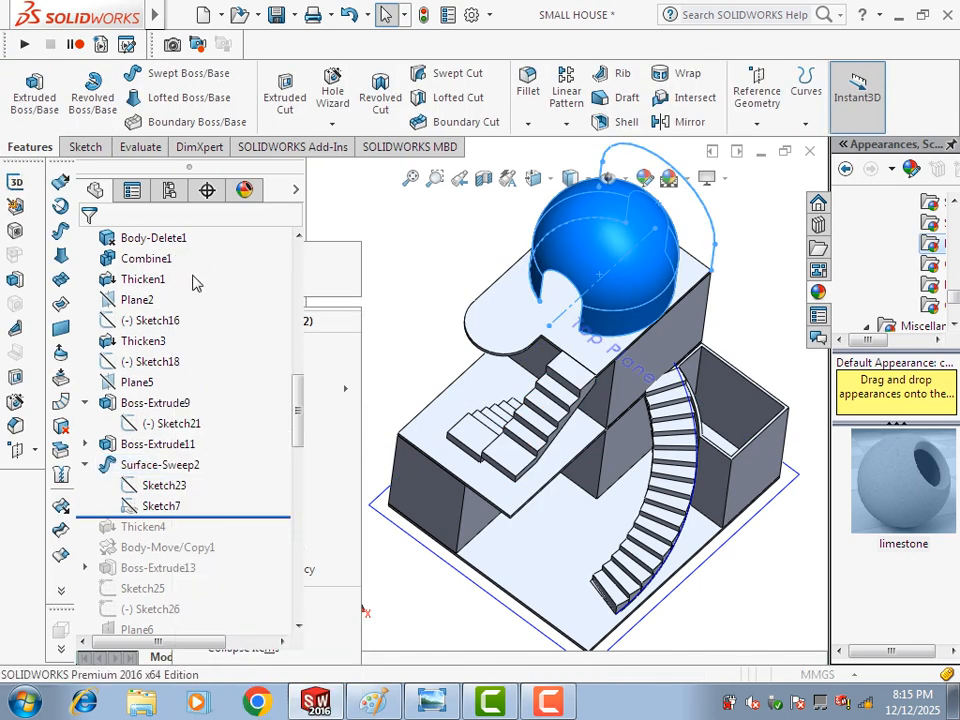
scroll(638, 298, "up", 1)
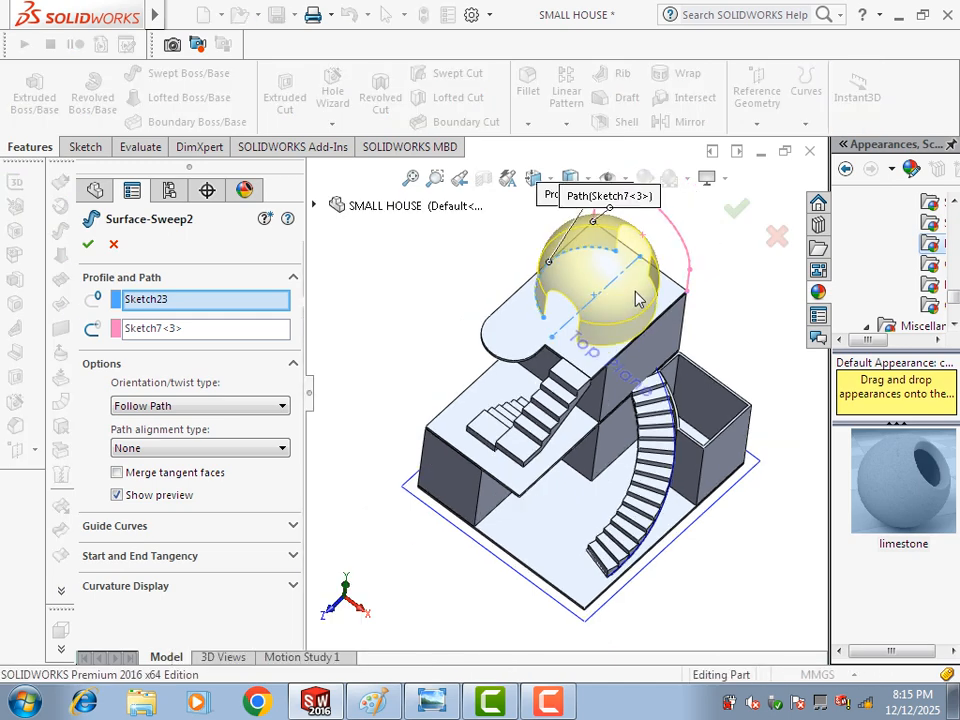
scroll(628, 316, "up", 1)
scroll(590, 316, "up", 1)
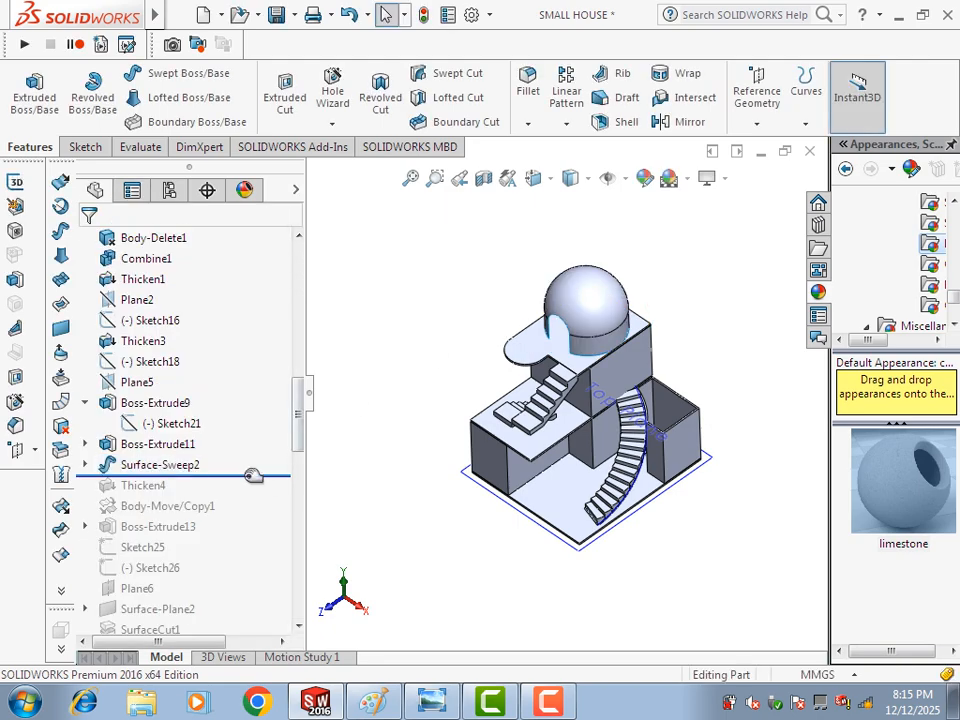
- Roll the history forward to include Thicken4 and review the dome's thickness settings, cancelling without changes
left_click_drag(253, 476, 190, 487)
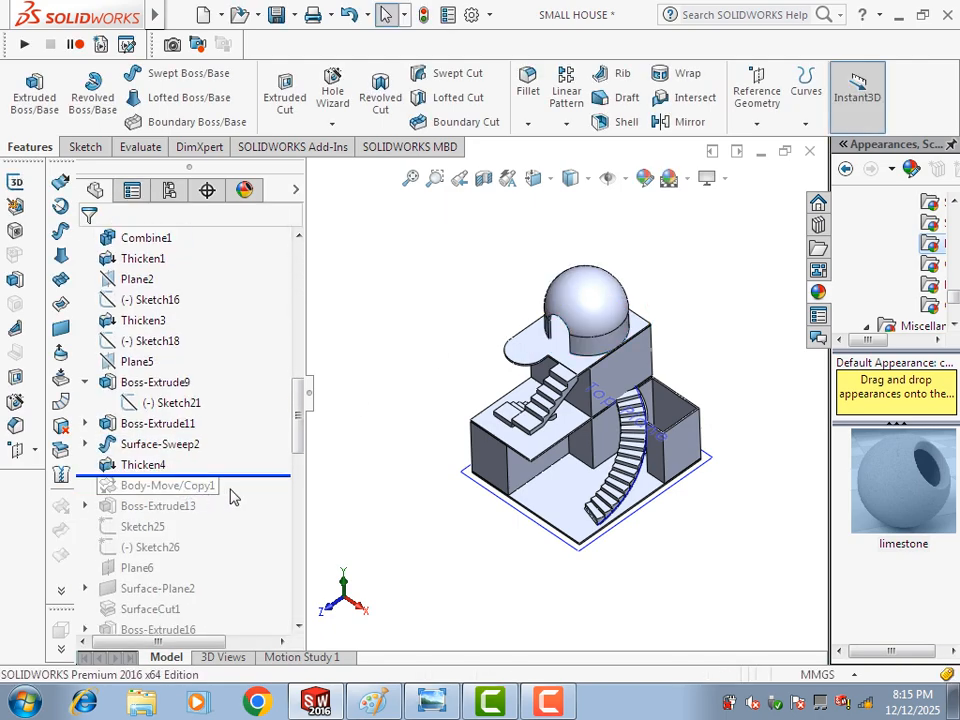
scroll(241, 403, "down", 2)
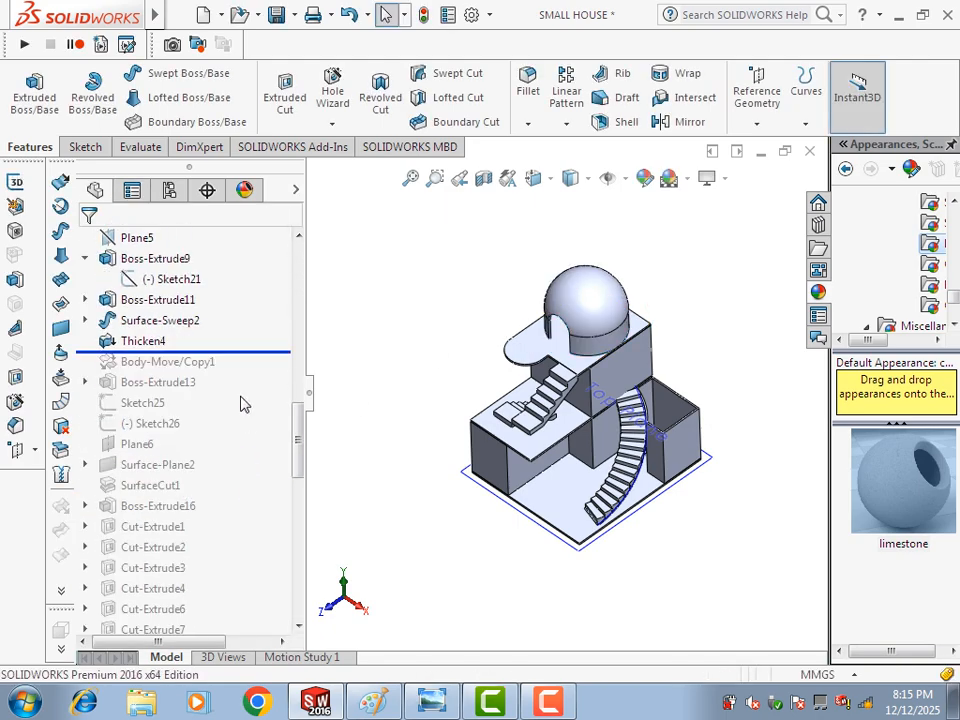
left_click(152, 344)
left_click(162, 290)
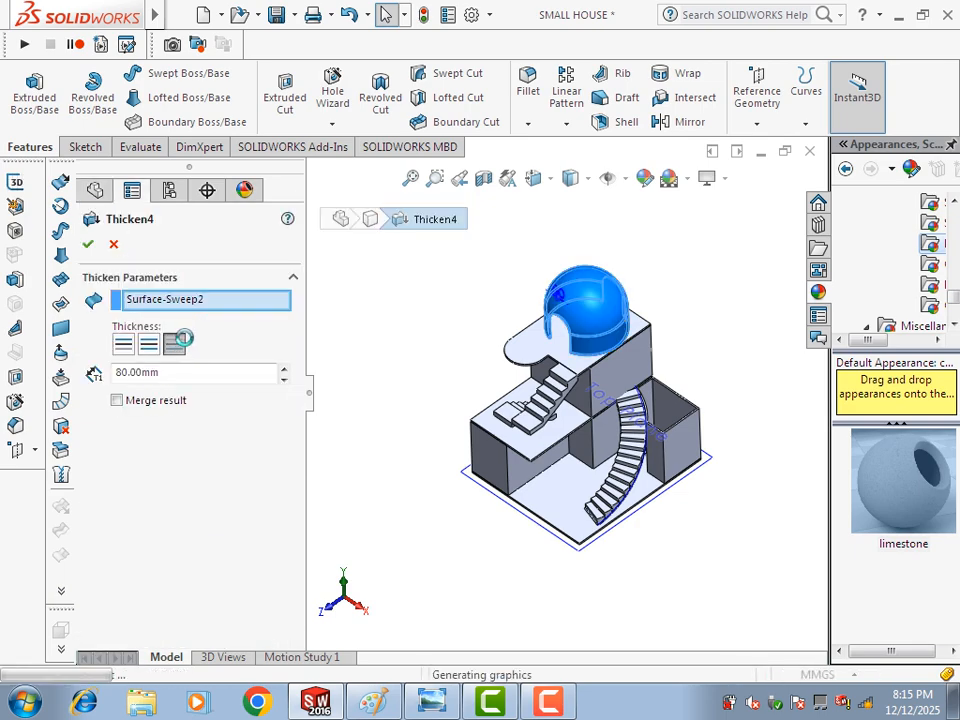
left_click(114, 246)
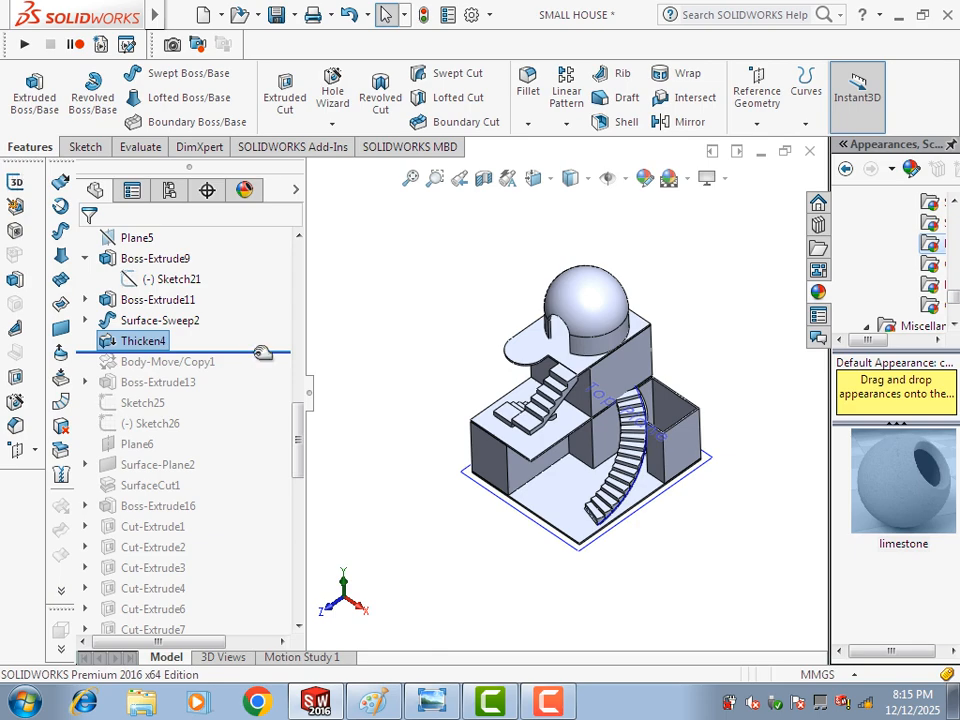
- Roll the history forward to include Body-Move/Copy1 and hide the helix curve along the curved stairs
left_click_drag(268, 354, 252, 372)
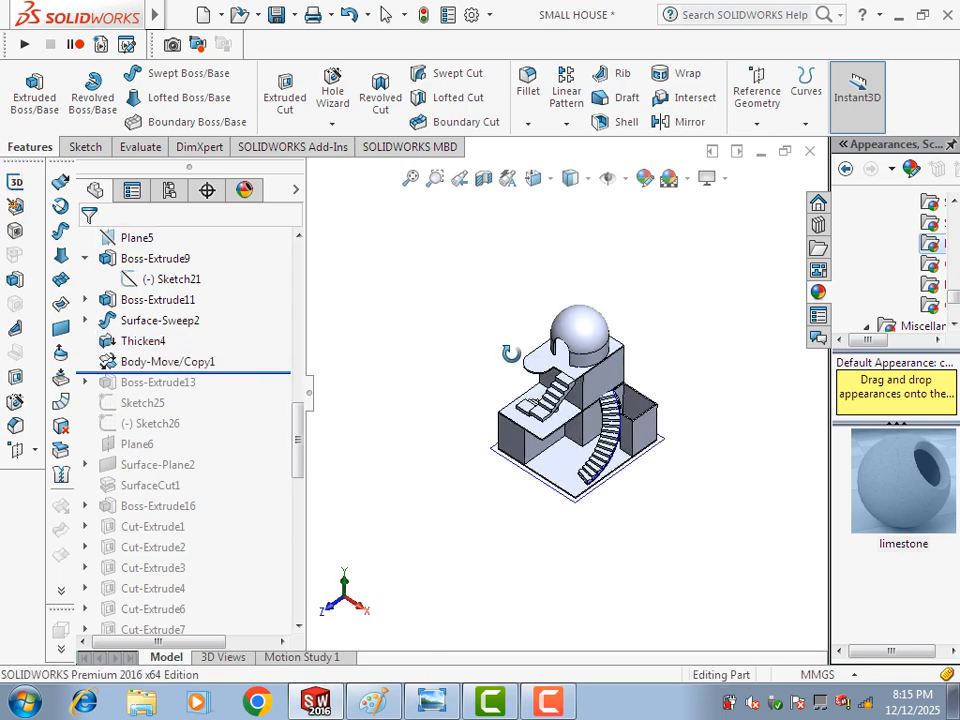
scroll(591, 462, "down", 5)
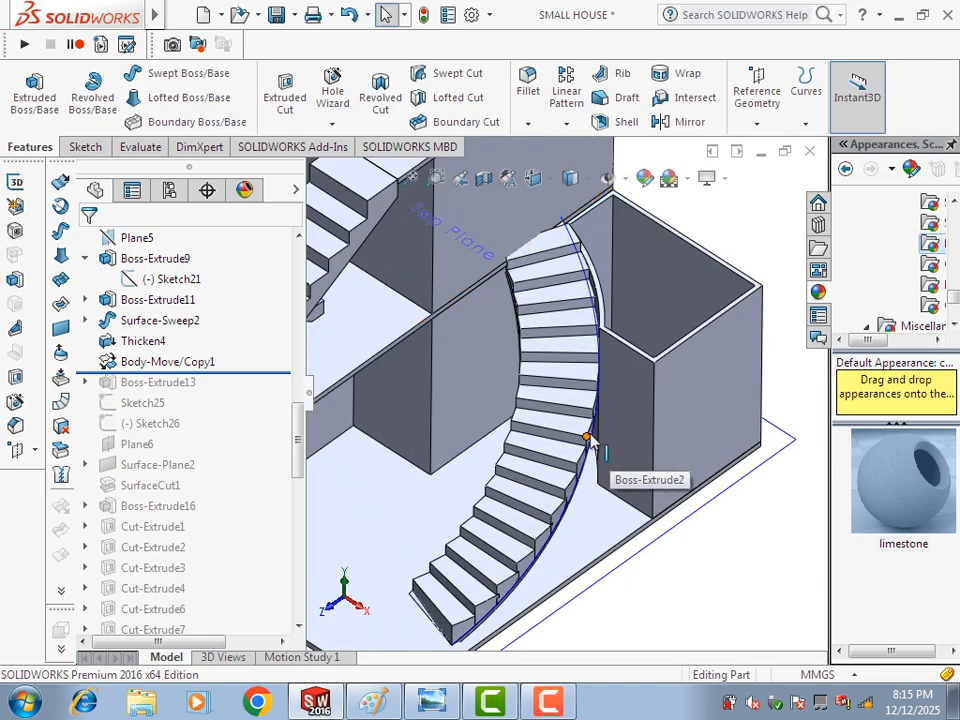
right_click(594, 440)
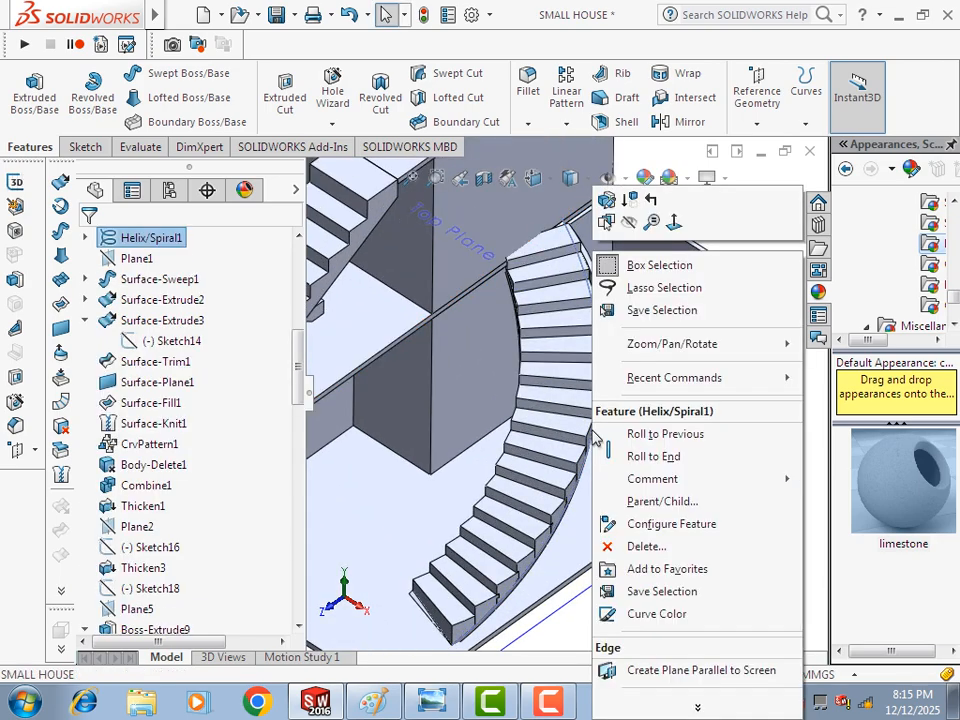
left_click(628, 222)
scroll(654, 364, "up", 8)
scroll(285, 490, "down", 7)
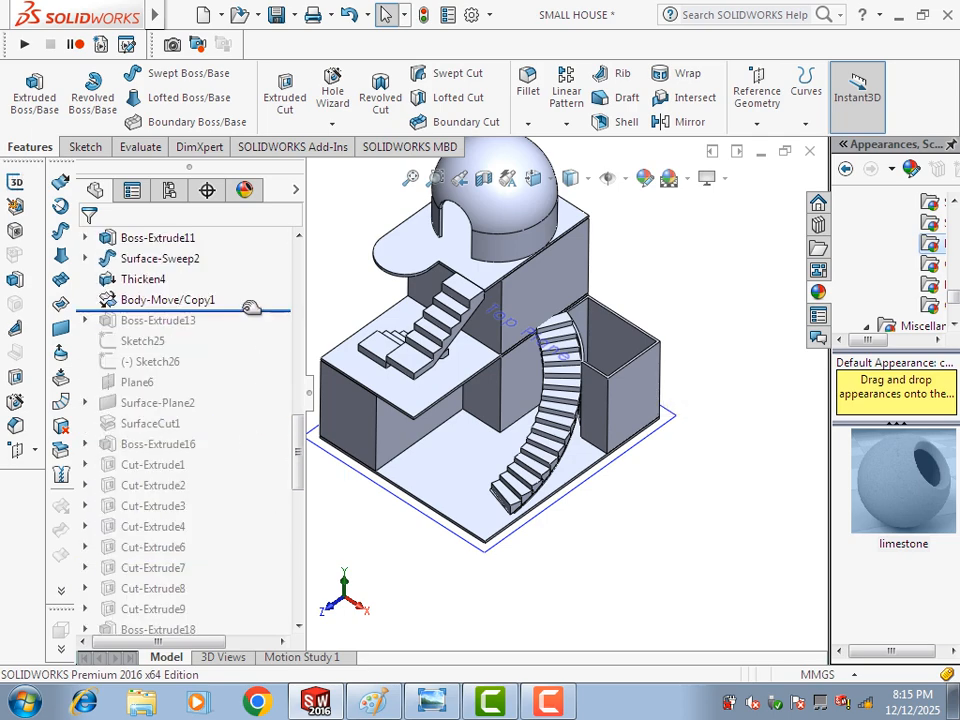
- Roll the history forward through Boss-Extrude13, Surface-Plane2 and SurfaceCut1 to include Boss-Extrude16
left_click_drag(250, 308, 225, 407)
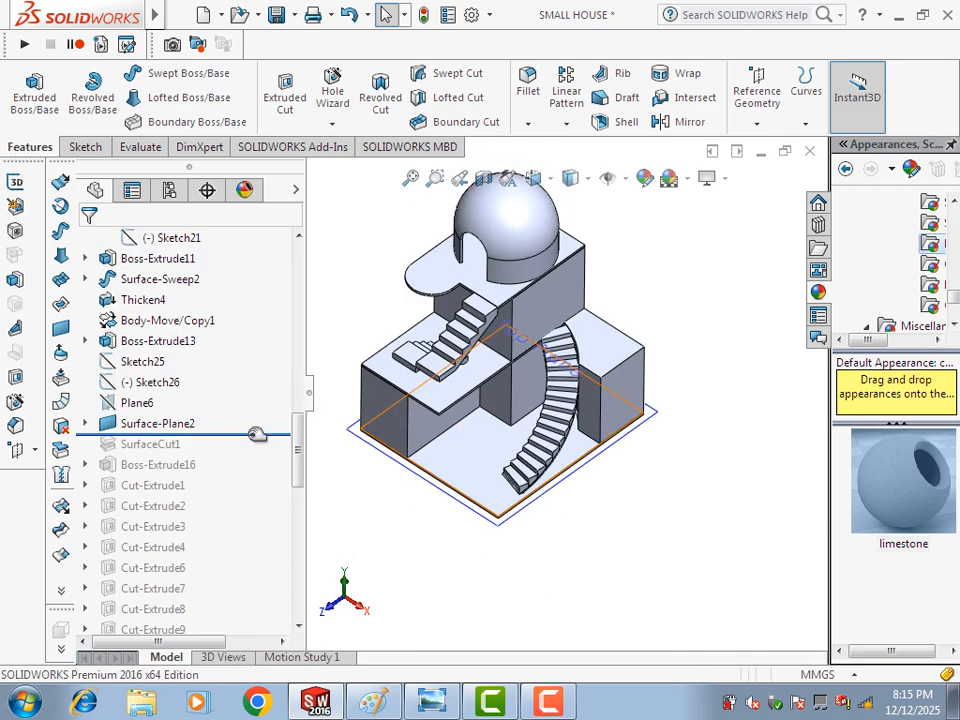
left_click_drag(257, 434, 243, 452)
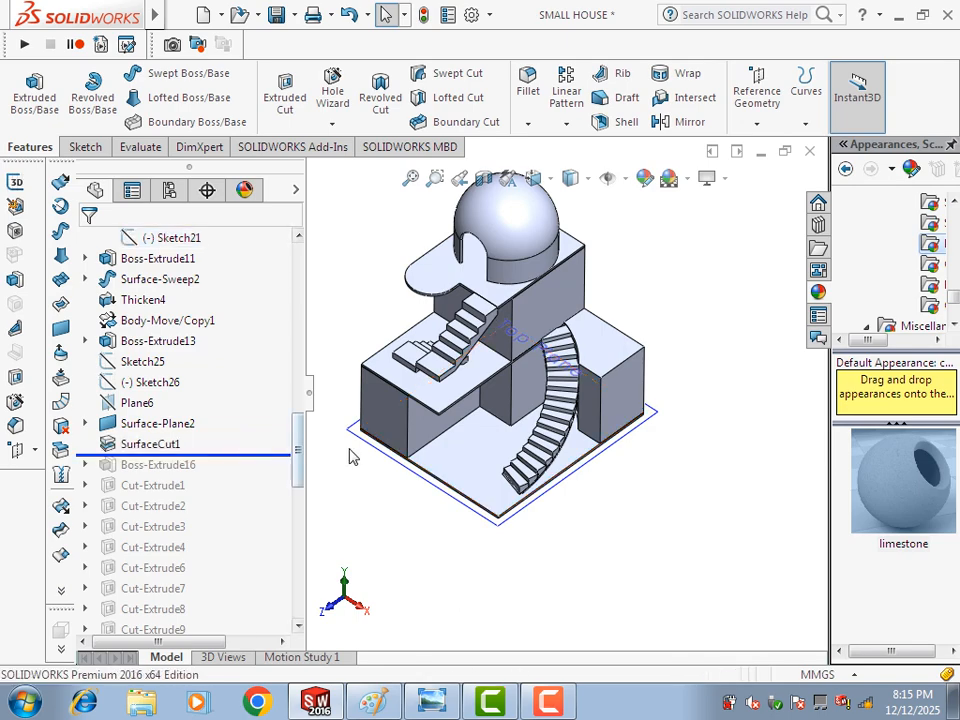
middle_click_drag(447, 402, 392, 426)
left_click(151, 449)
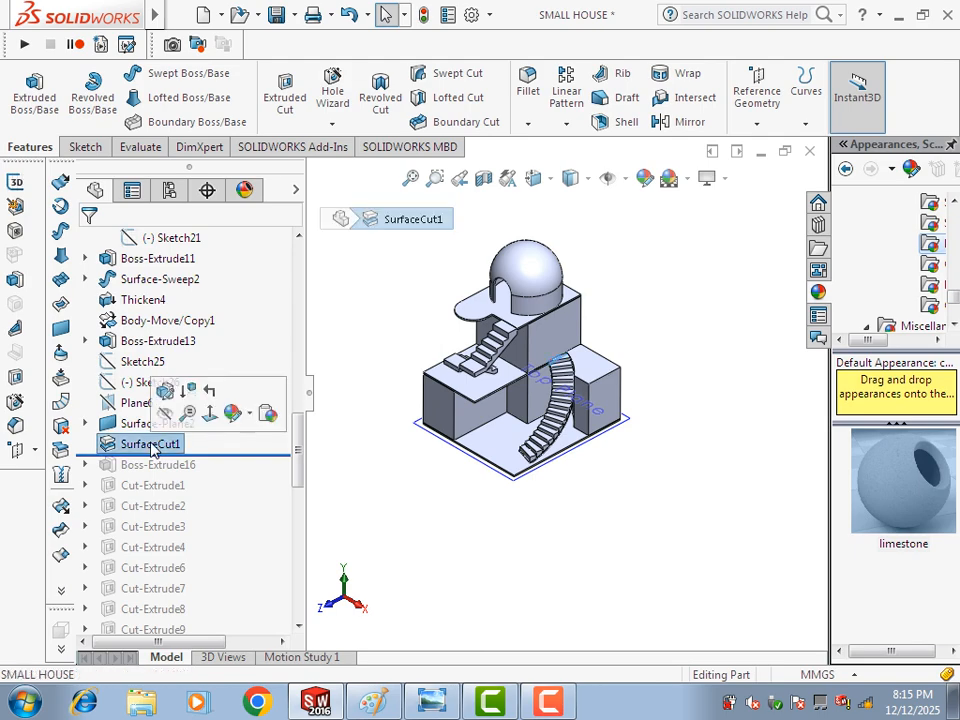
left_click(368, 482)
left_click_drag(265, 455, 254, 475)
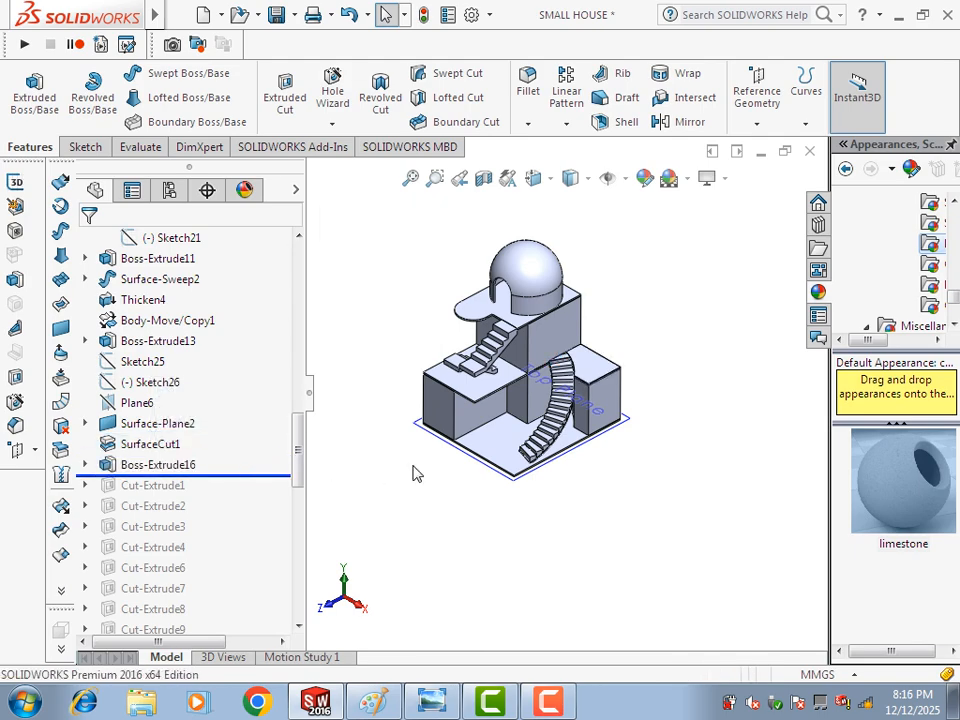
scroll(507, 432, "down", 3)
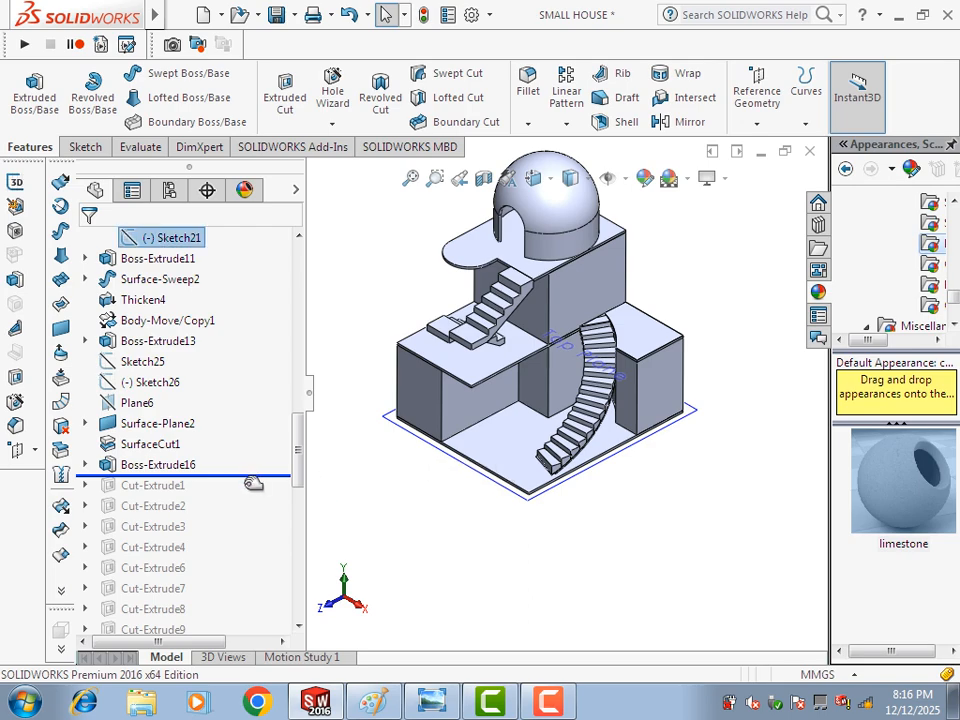
- Roll the history forward to include Cut-Extrude1 and examine the ground-floor arched doorway in Sketch33, exiting without edits
left_click_drag(254, 477, 245, 491)
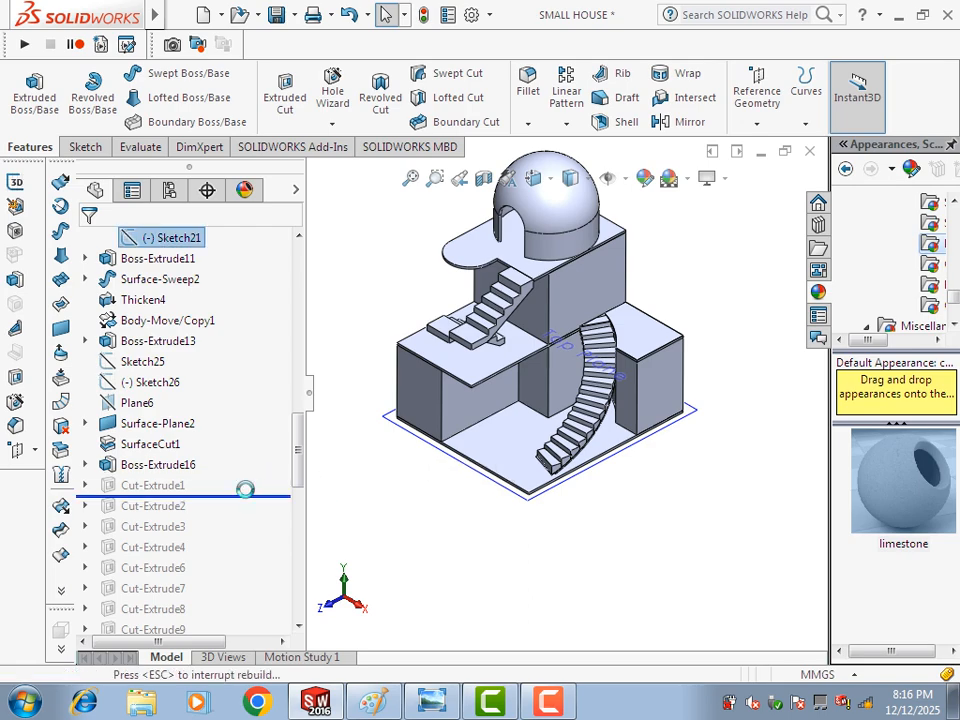
left_click(85, 485)
left_click(152, 505)
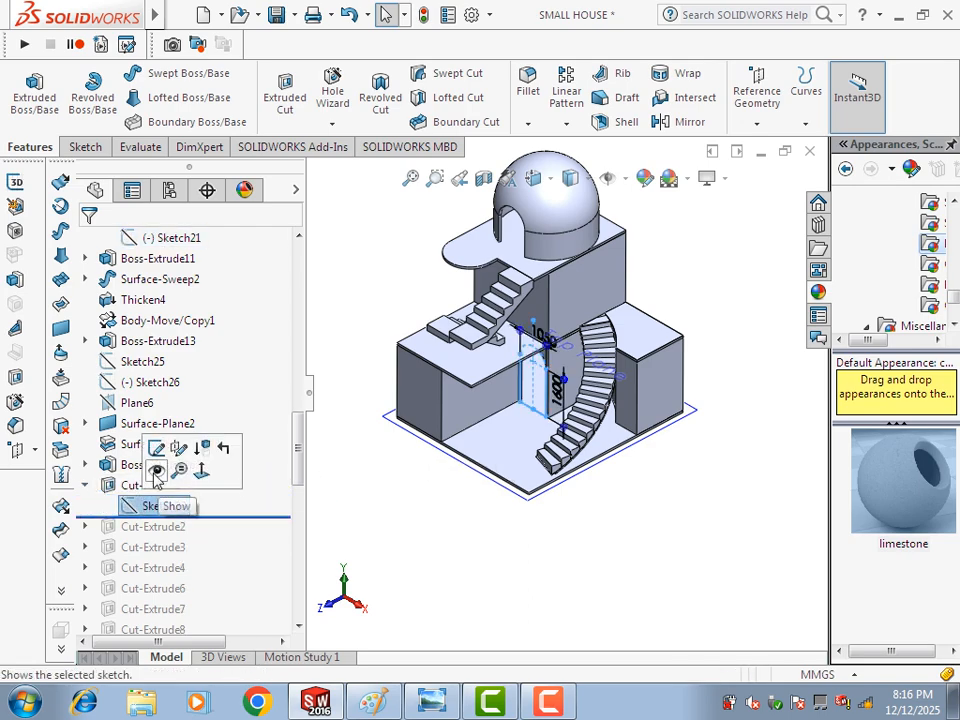
left_click(156, 448)
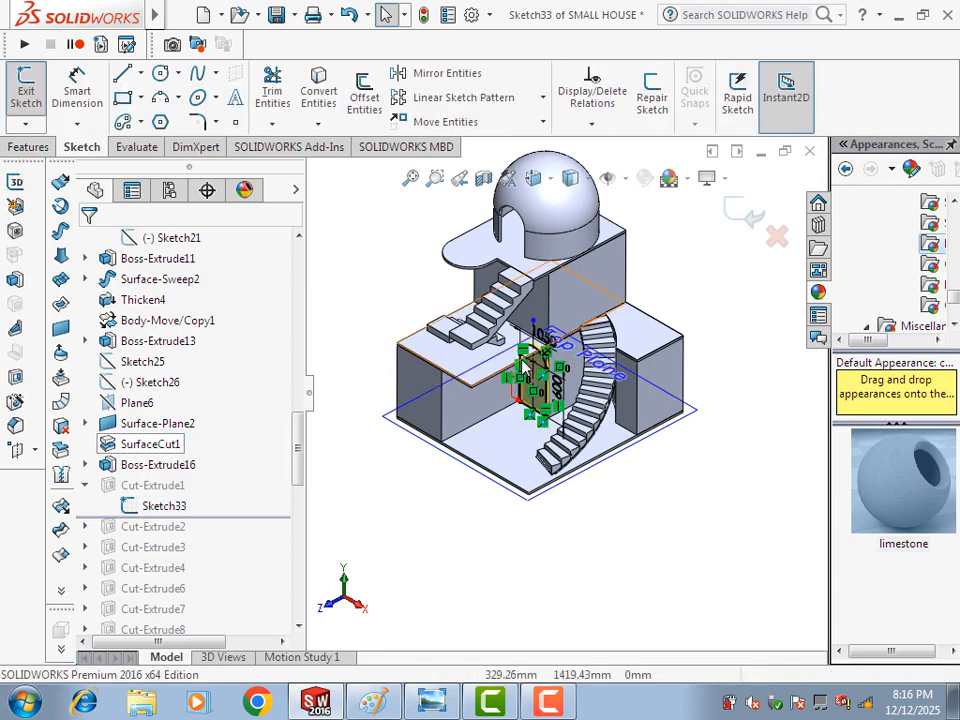
scroll(521, 367, "down", 3)
scroll(606, 392, "up", 1)
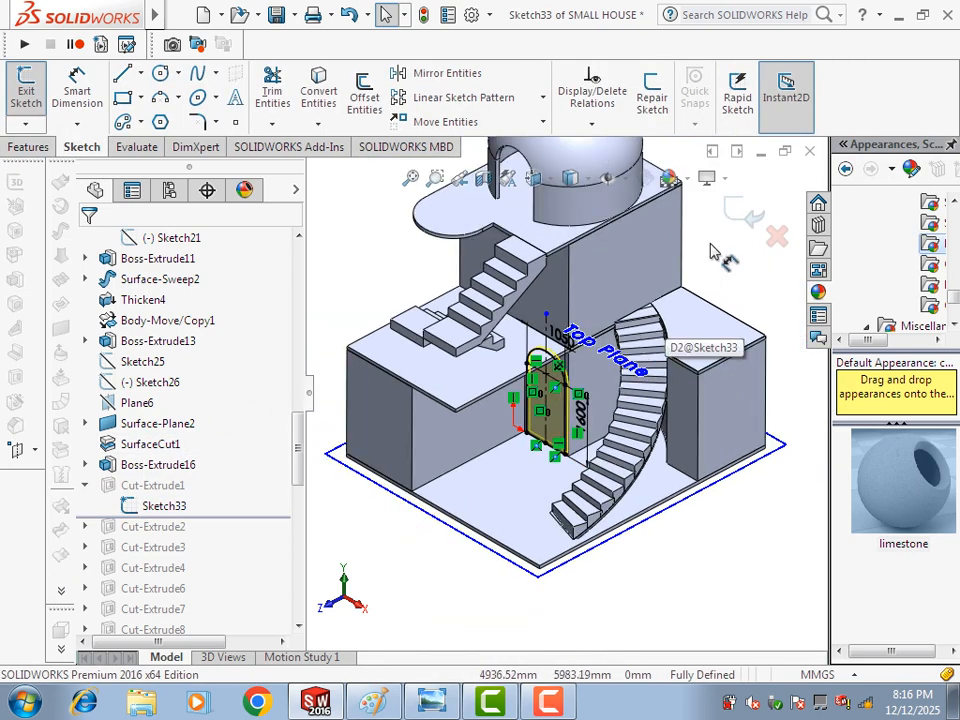
left_click(742, 213)
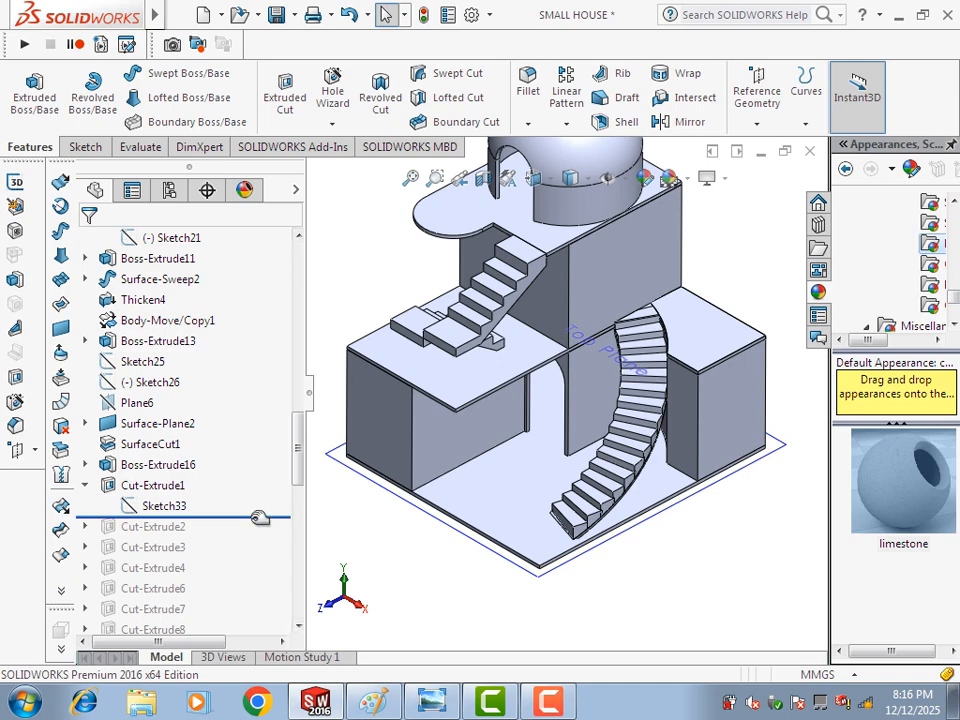
- Roll the history forward to include Cut-Extrude2 and examine Sketch34, the arched doorway above the curved stairs, exiting without edits
left_click_drag(259, 517, 254, 531)
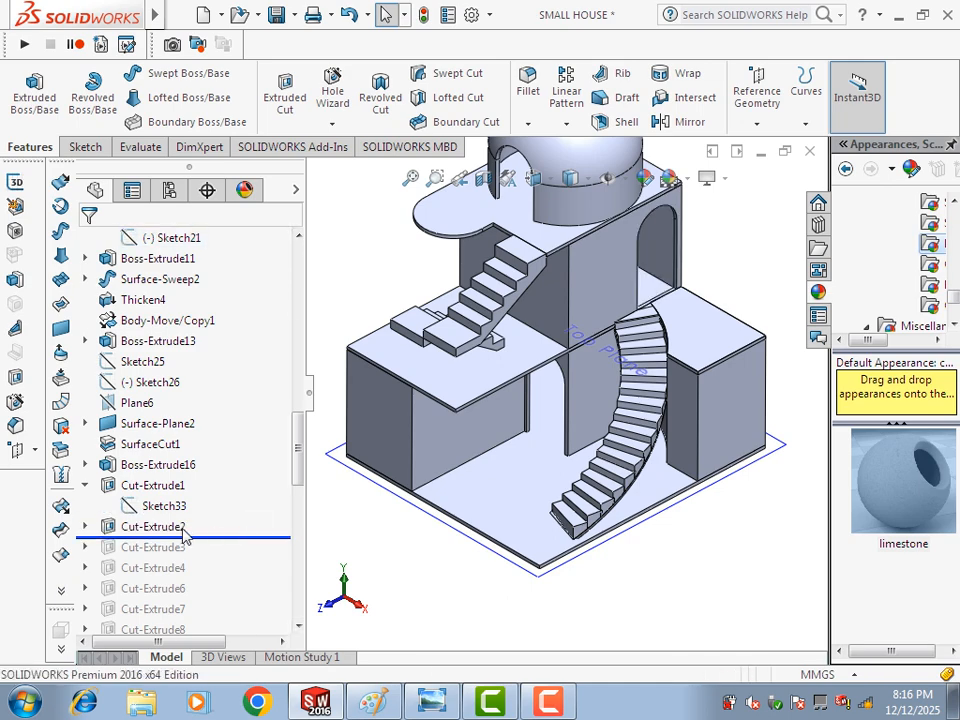
left_click(85, 526)
left_click(165, 548)
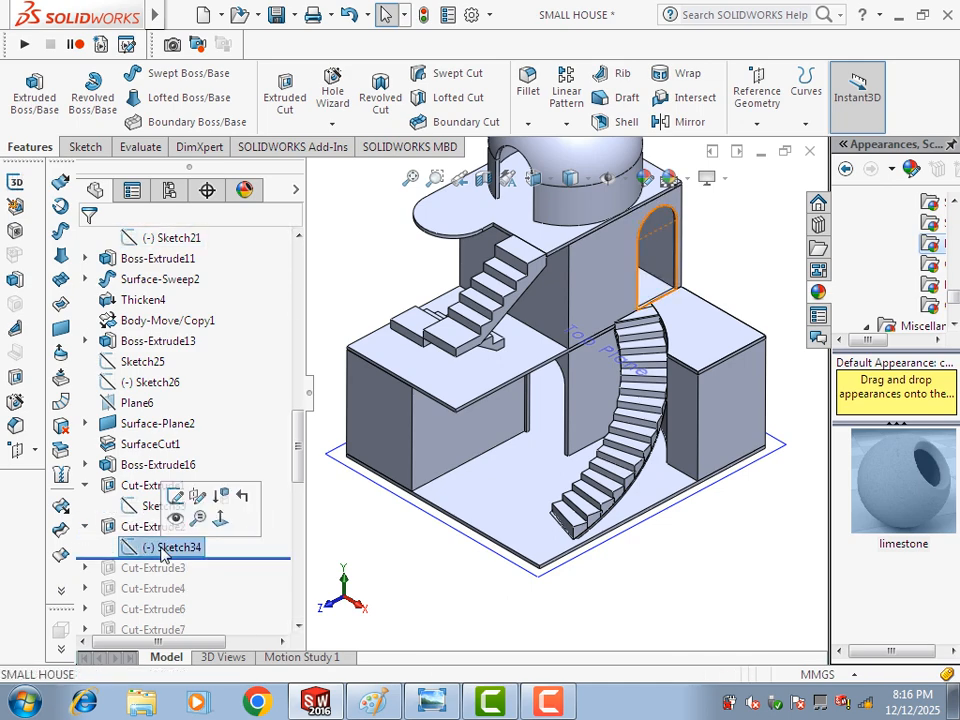
left_click(175, 496)
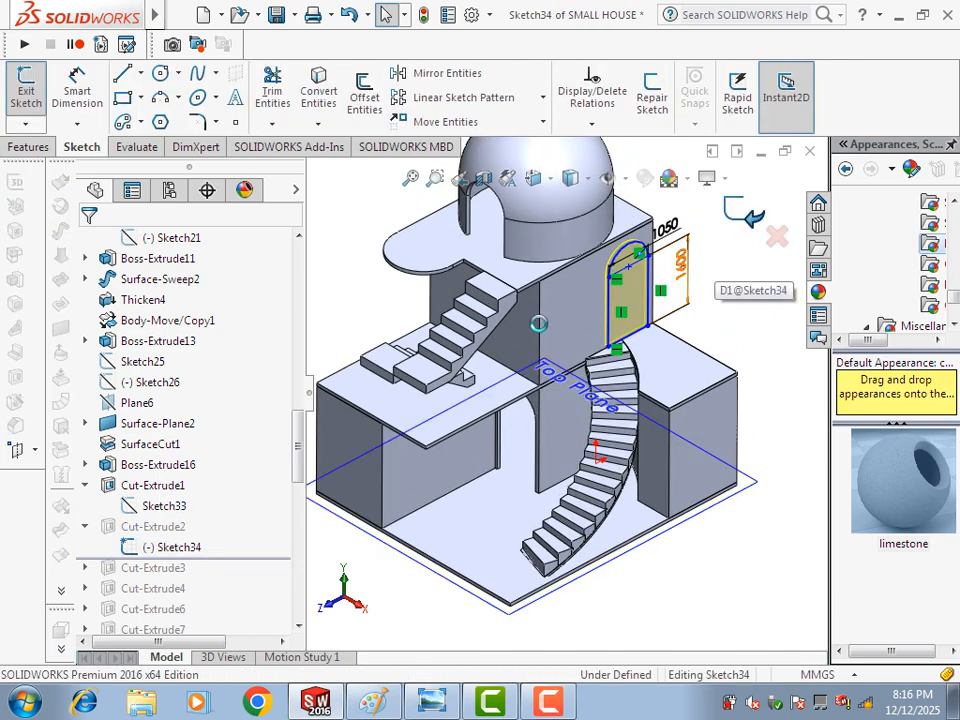
left_click(26, 90)
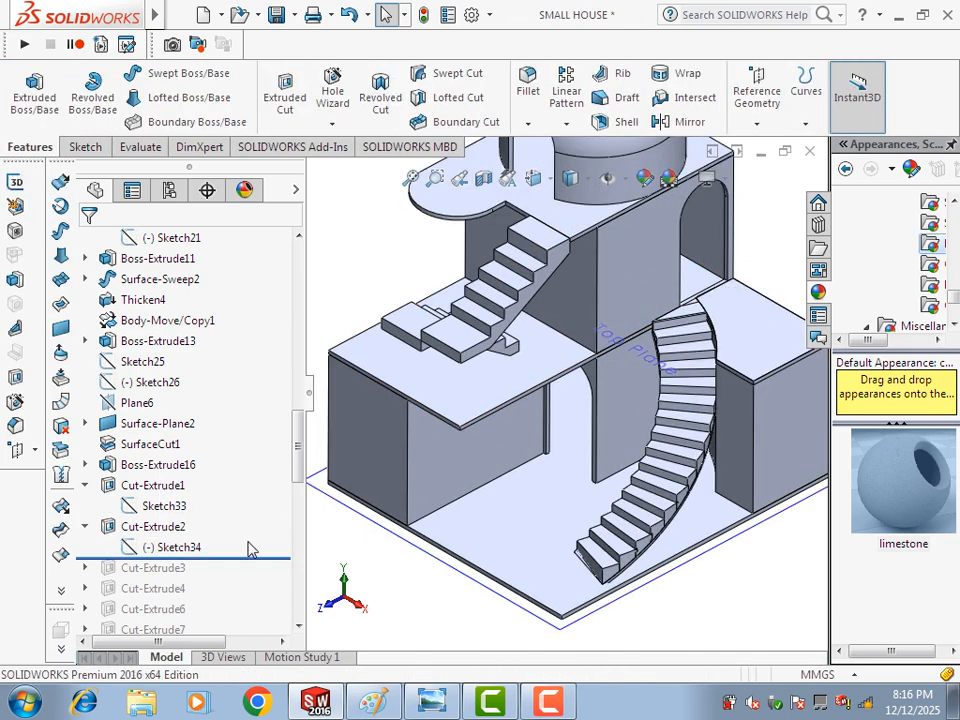
- Roll the history forward to include Cut-Extrude3 and examine Sketch35, the arched doorway beside the upper straight stairs, exiting without edits
scroll(240, 551, "down", 1)
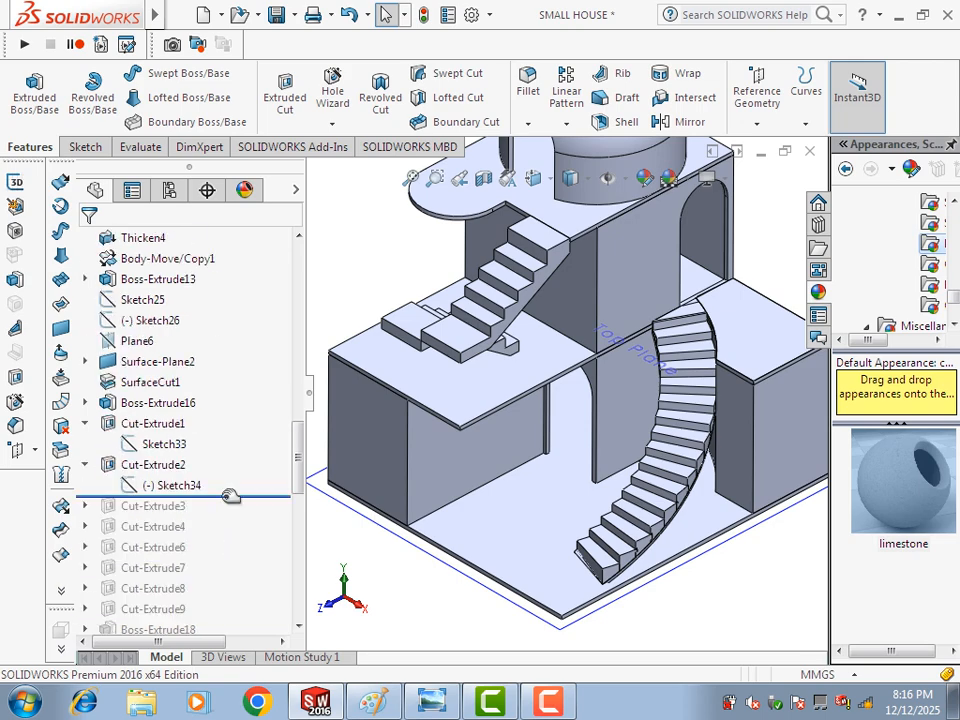
left_click_drag(230, 496, 230, 516)
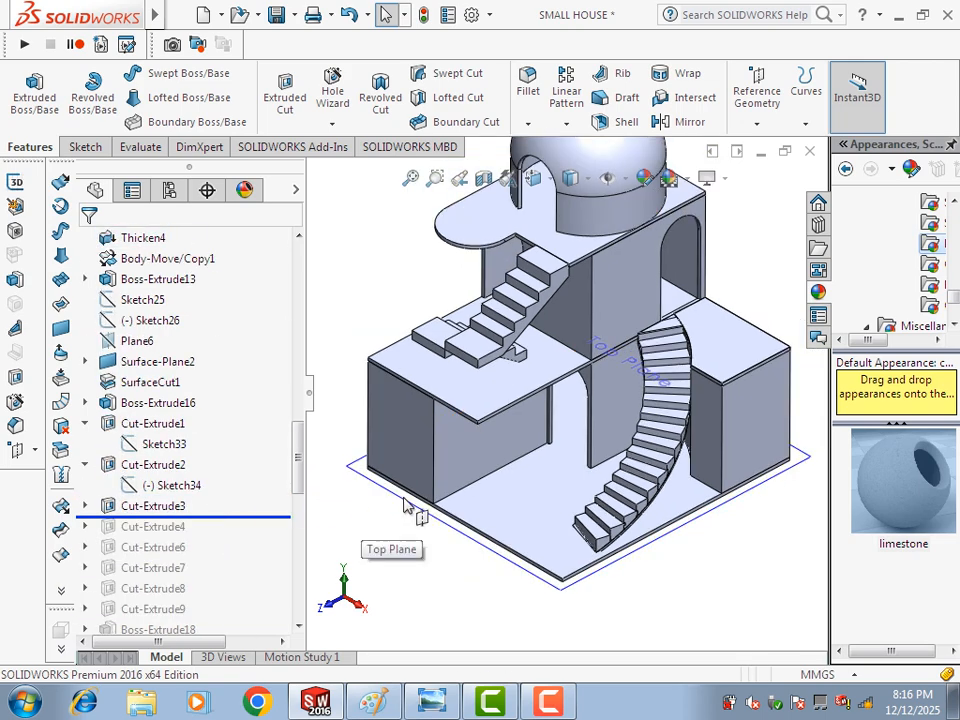
left_click(86, 507)
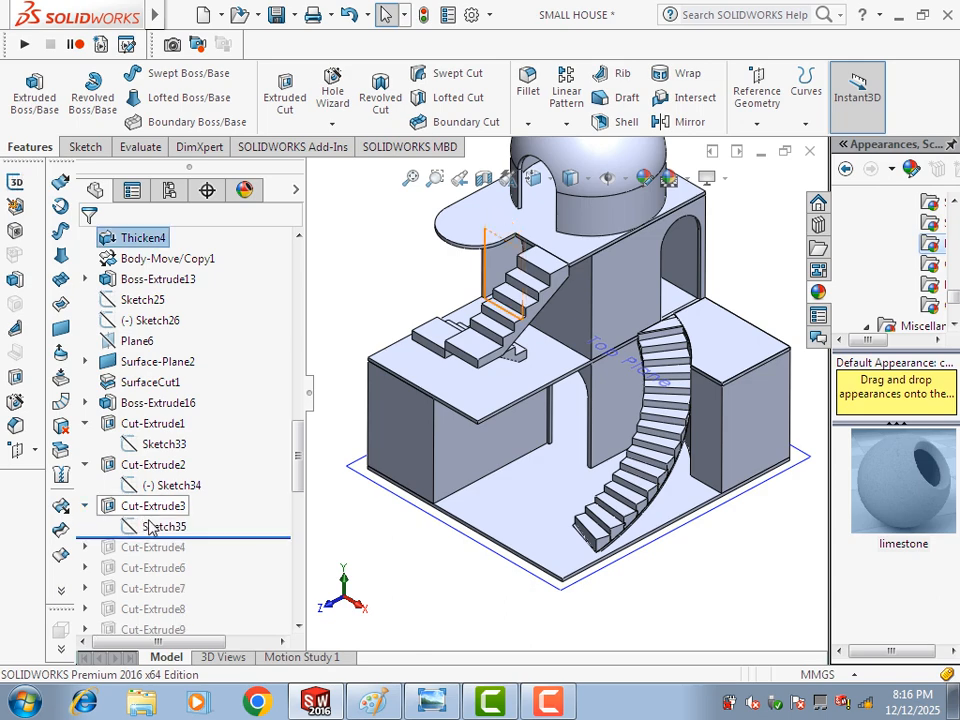
left_click(155, 527)
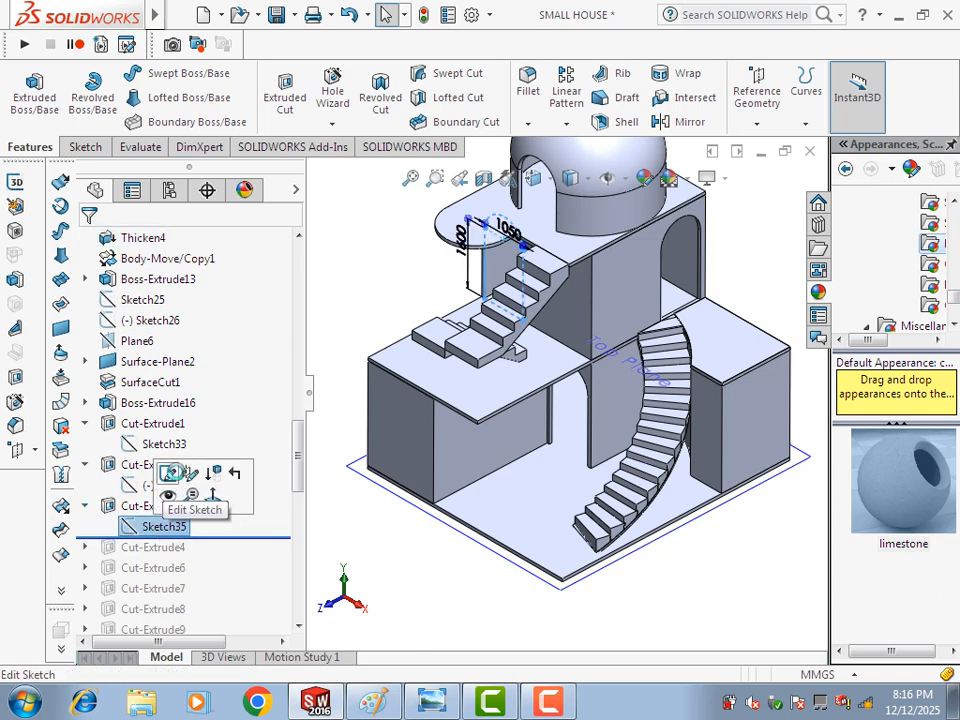
left_click(167, 473)
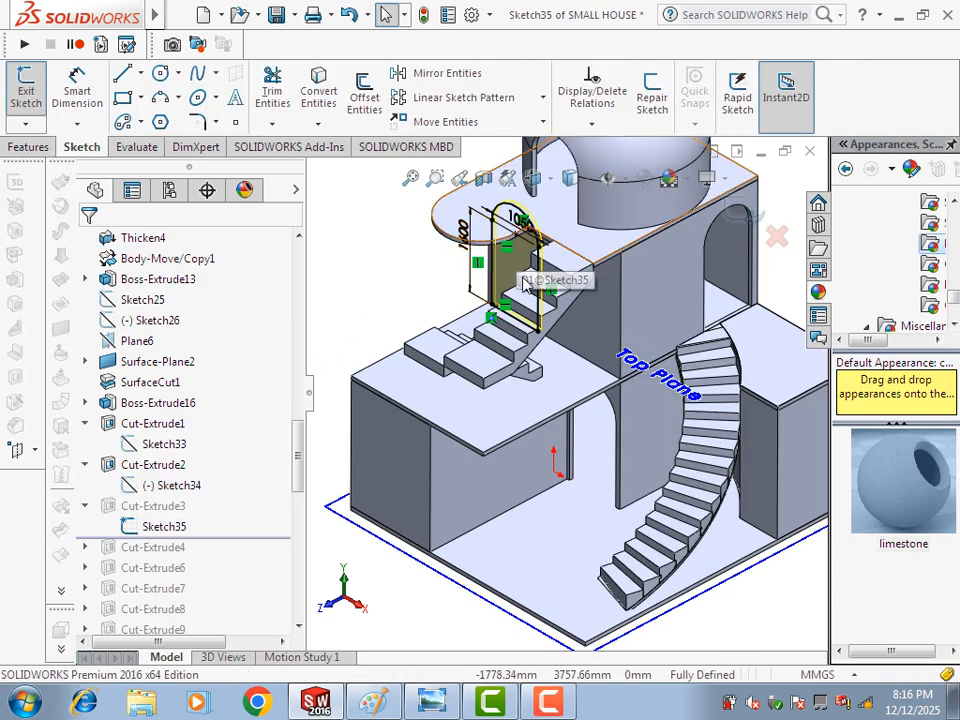
left_click(750, 214)
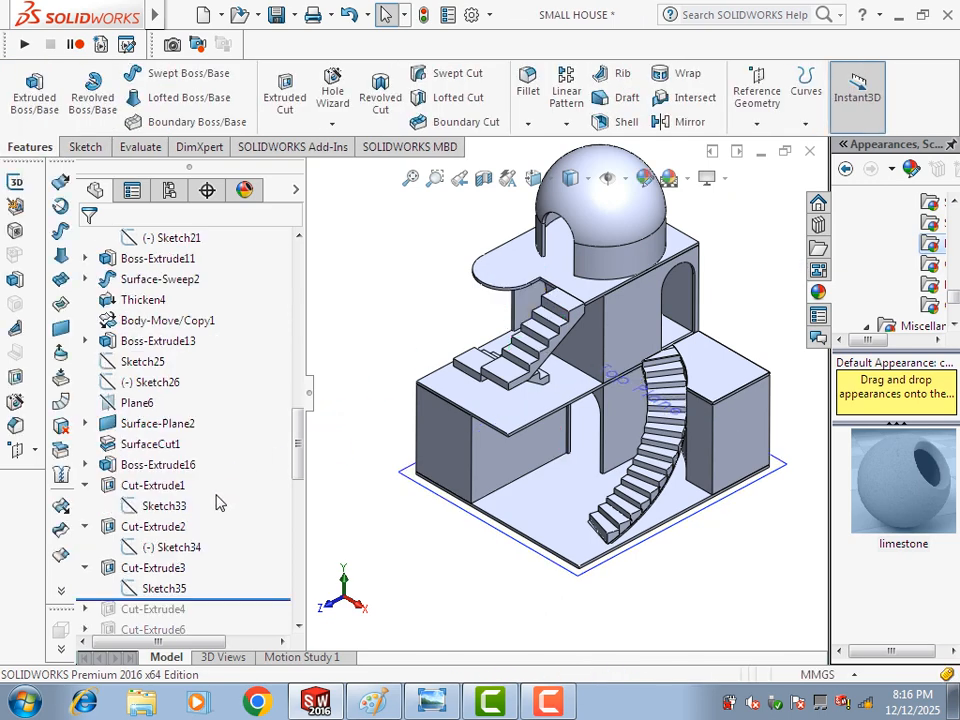
- Roll the history forward through Cut-Extrude4 and Cut-Extrude6 and examine the rectangular window opening in Sketch38, exiting without edits
left_click_drag(245, 413, 219, 453)
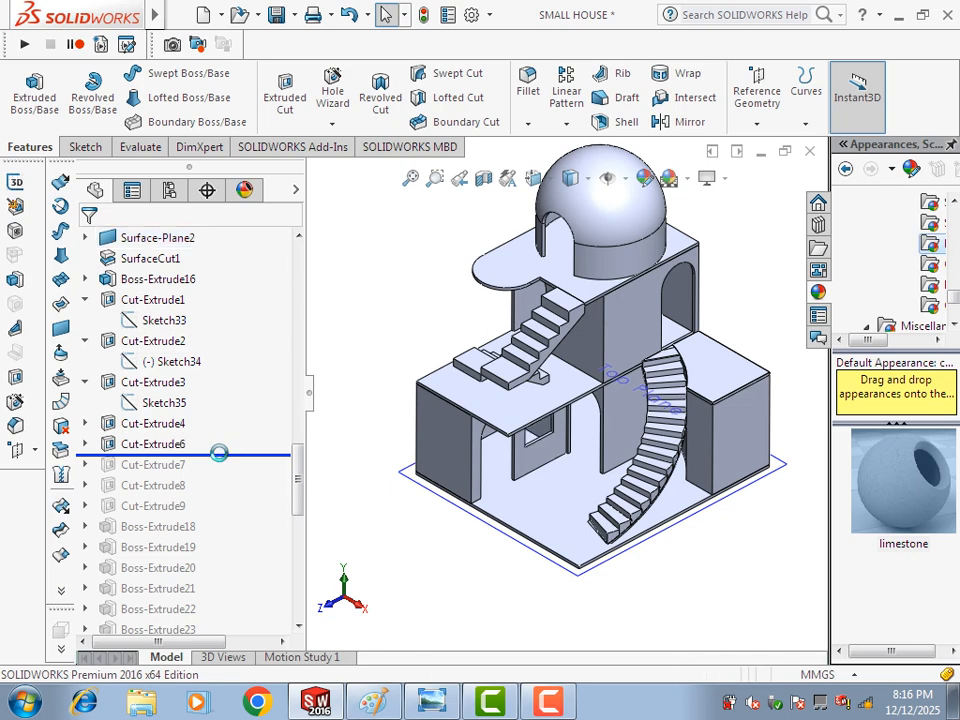
left_click(85, 444)
left_click(165, 464)
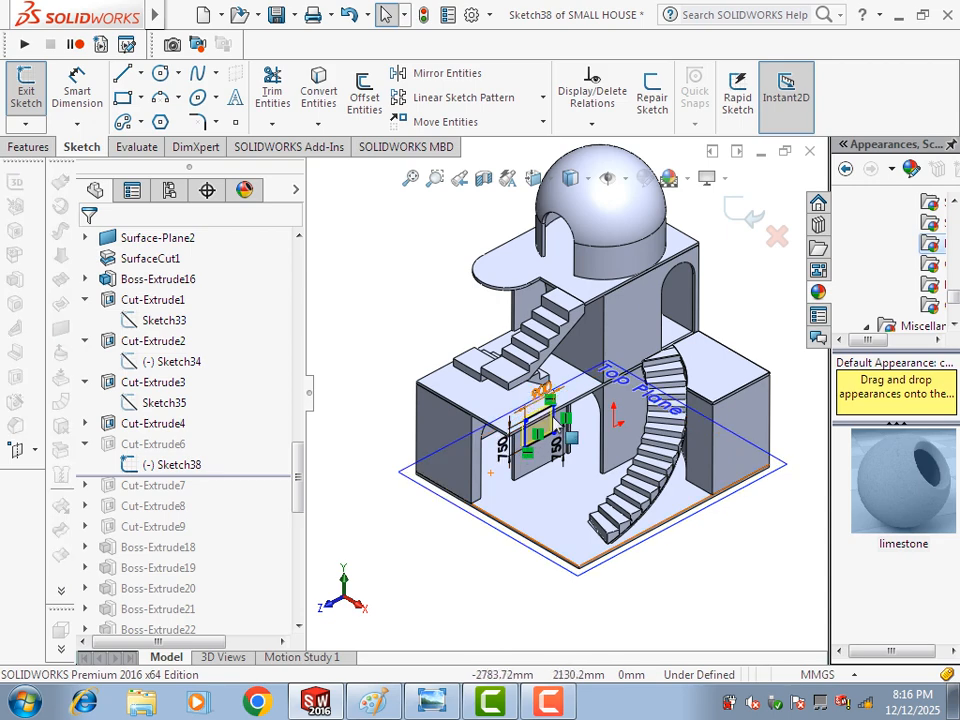
left_click(745, 212)
- Roll the history forward in stages from Cut-Extrude7 through Boss-Extrude30, bringing in the window cuts, parapet walls and arched door frames
scroll(250, 508, "down", 3)
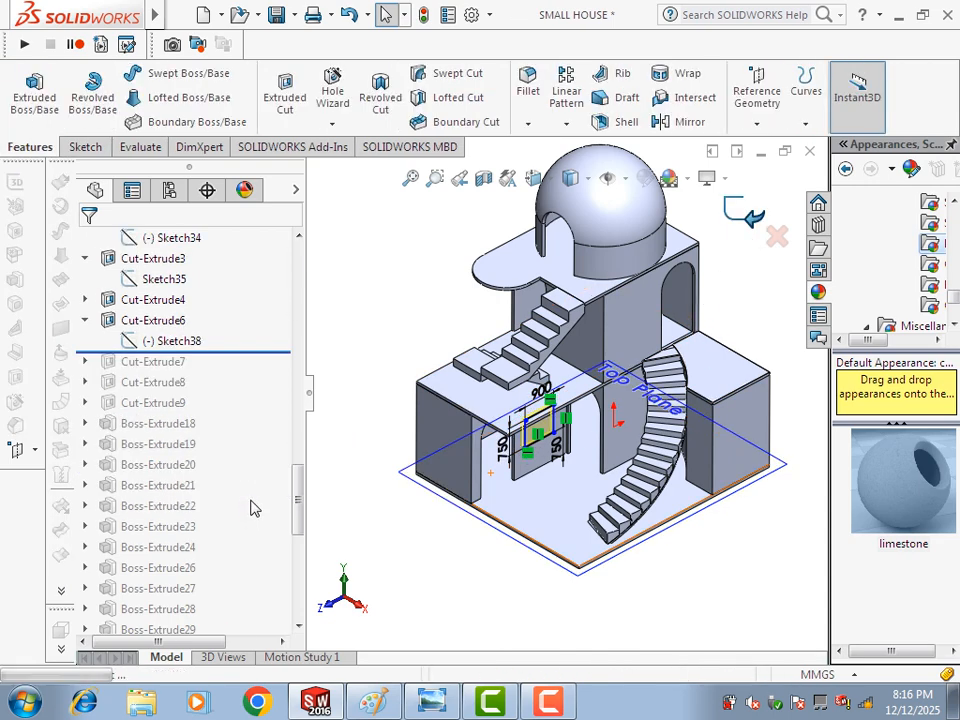
mouse_move(253, 289)
left_mouse_down()
mouse_move(218, 390)
mouse_move(223, 441)
left_mouse_up()
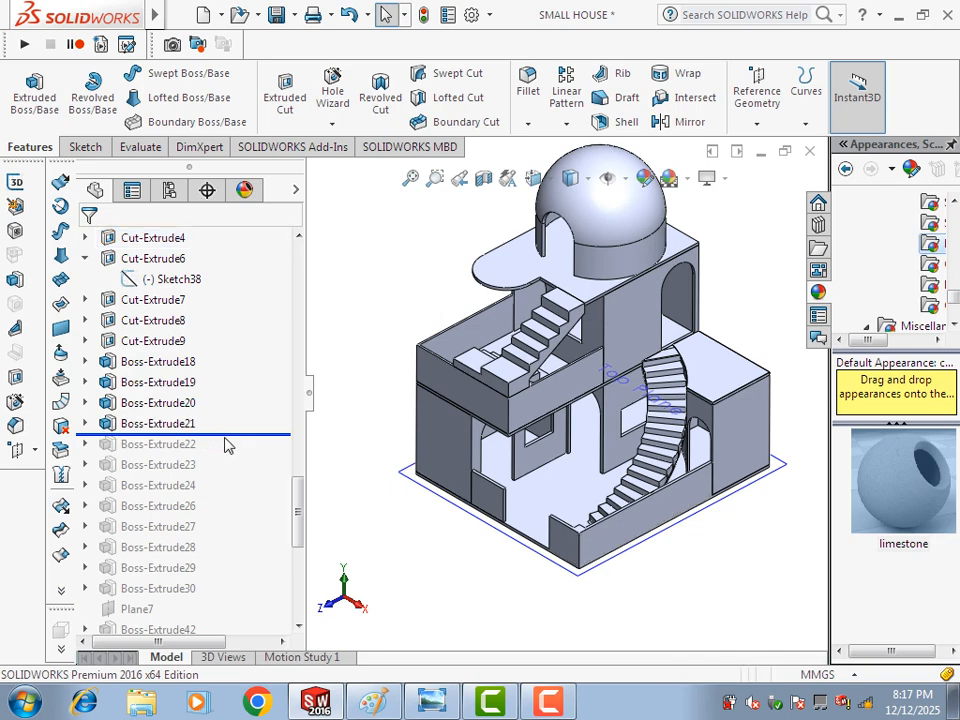
left_click_drag(226, 440, 220, 492)
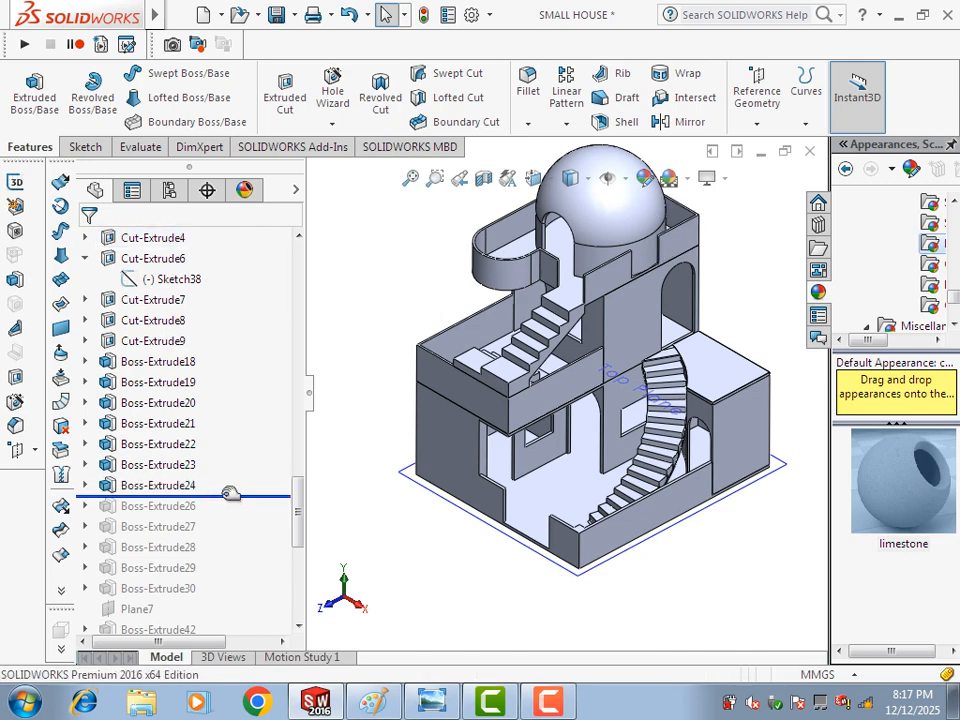
left_click_drag(230, 495, 240, 596)
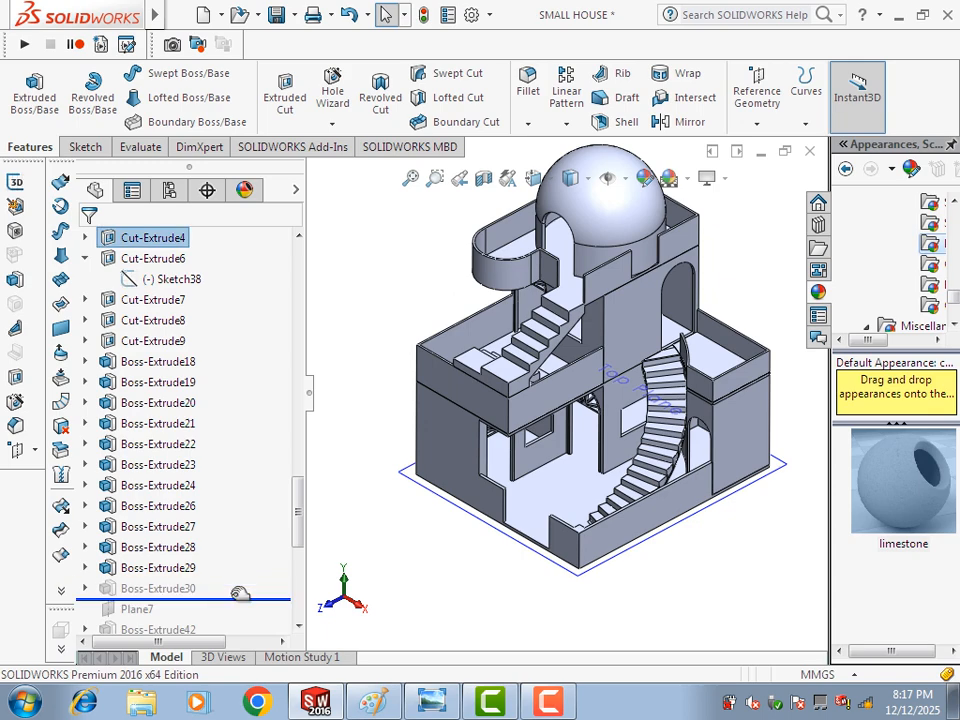
scroll(190, 550, "down", 2)
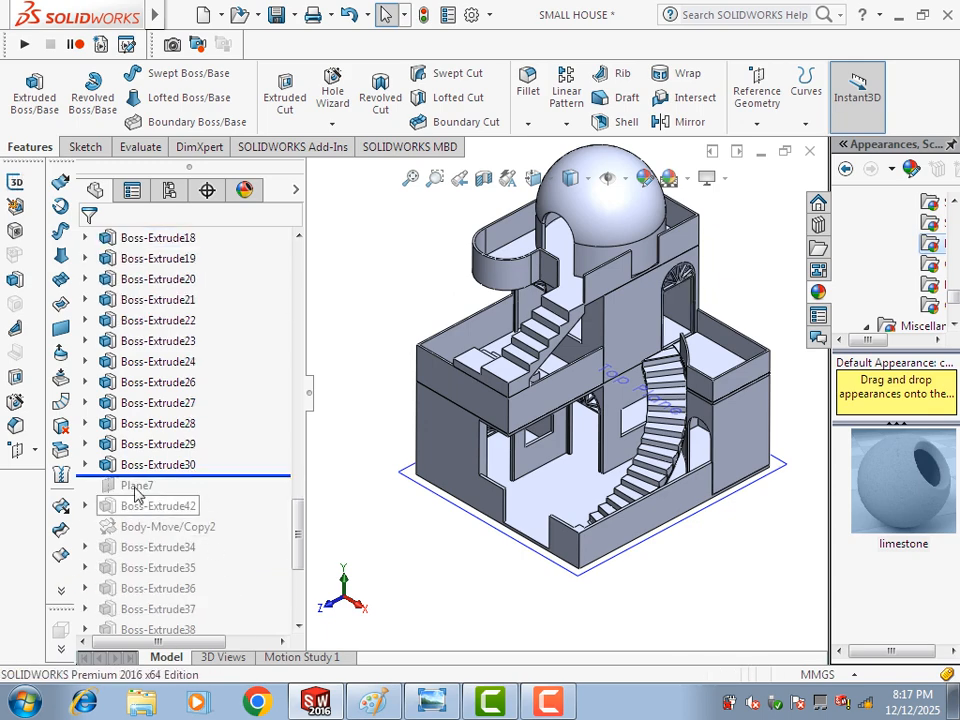
- Examine Sketch53 of Boss-Extrude29, the arched door frame with radial bars beside the upper stairs, exiting without edits
left_click(86, 445)
left_click(172, 466)
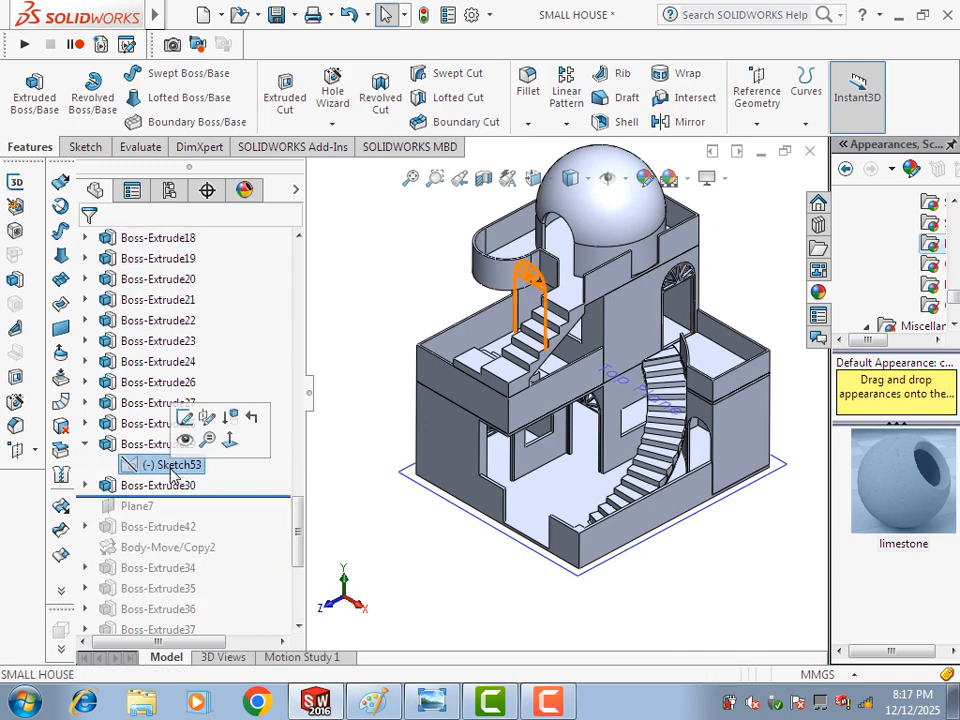
left_click(187, 420)
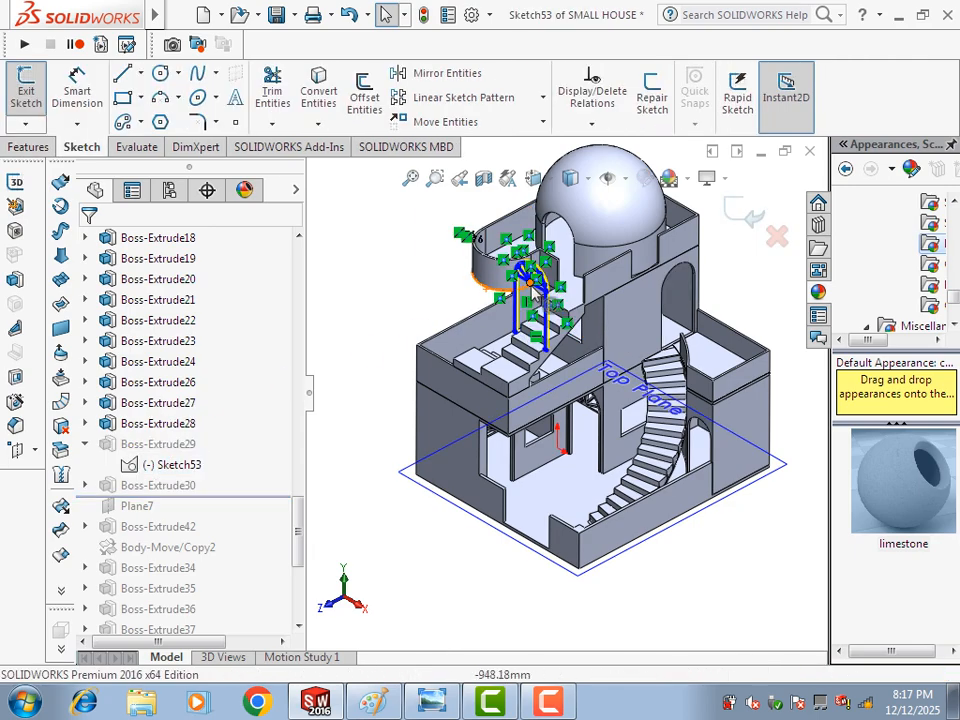
scroll(490, 336, "up", 8)
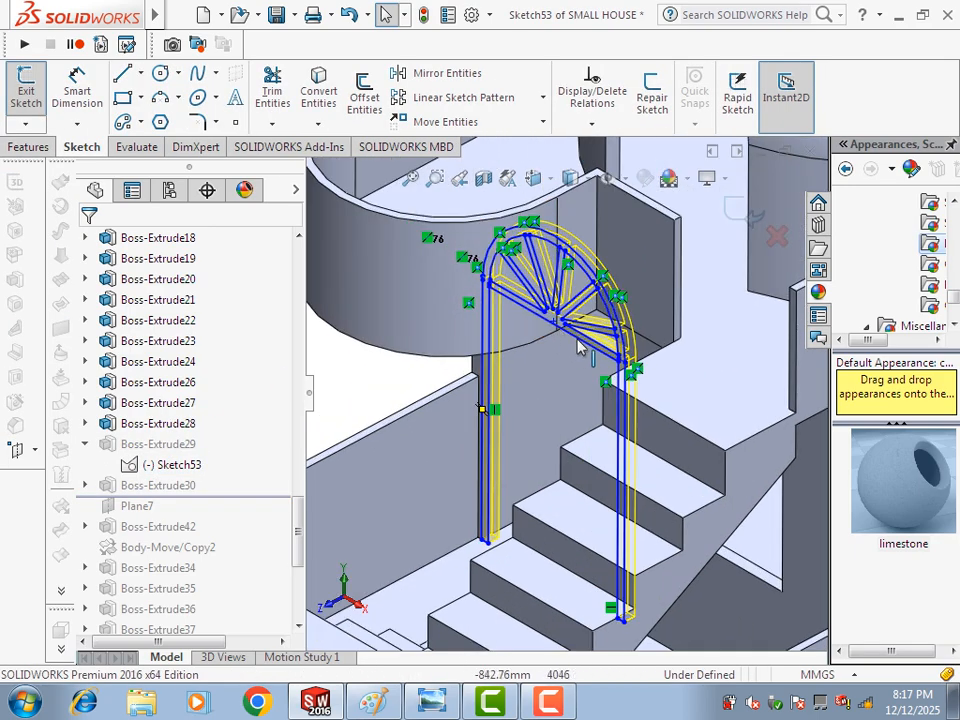
scroll(706, 250, "up", 2)
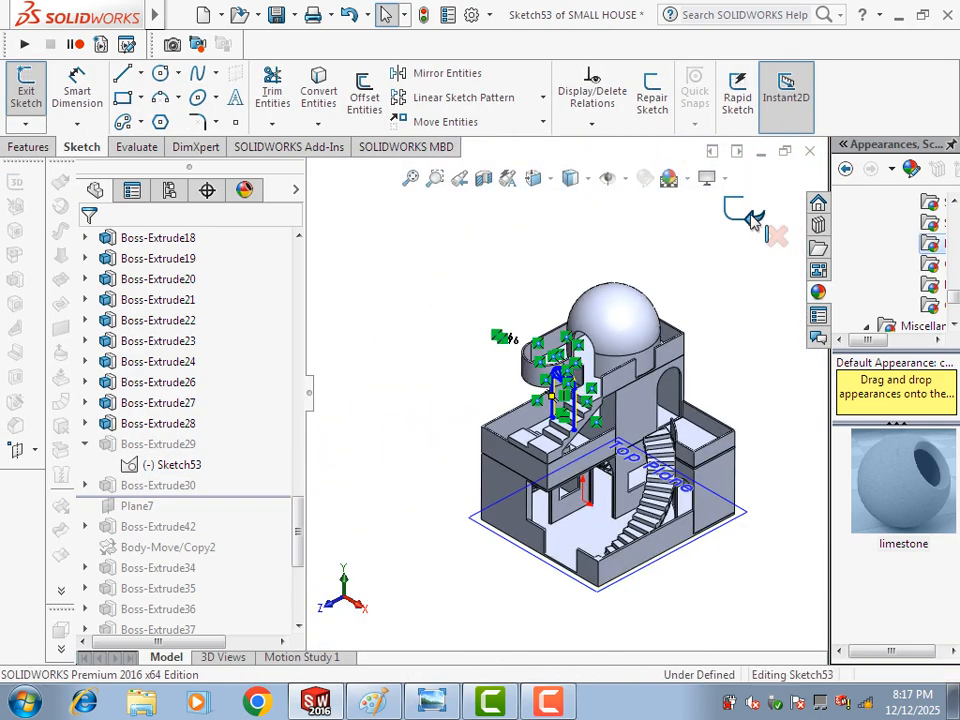
left_click(748, 205)
- Roll the history forward in stages from Plane7 through Boss-Extrude42, Body-Move/Copy2 and Sweep2 to include Boss-Extrude40
left_click_drag(254, 496, 249, 512)
scroll(248, 473, "down", 2)
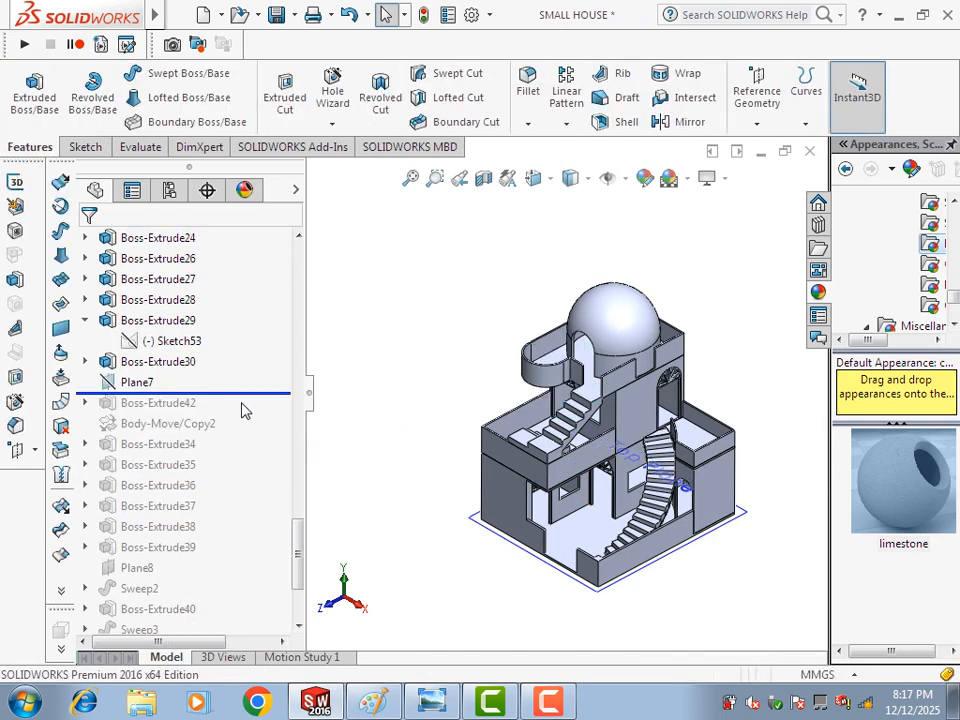
left_click_drag(240, 403, 236, 448)
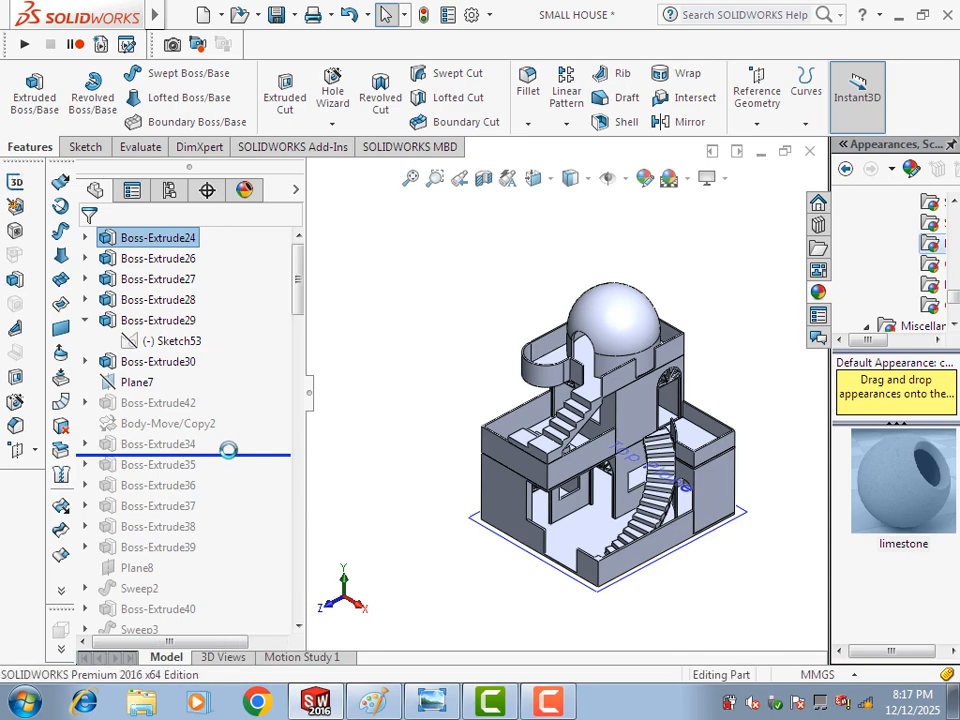
scroll(232, 461, "down", 2)
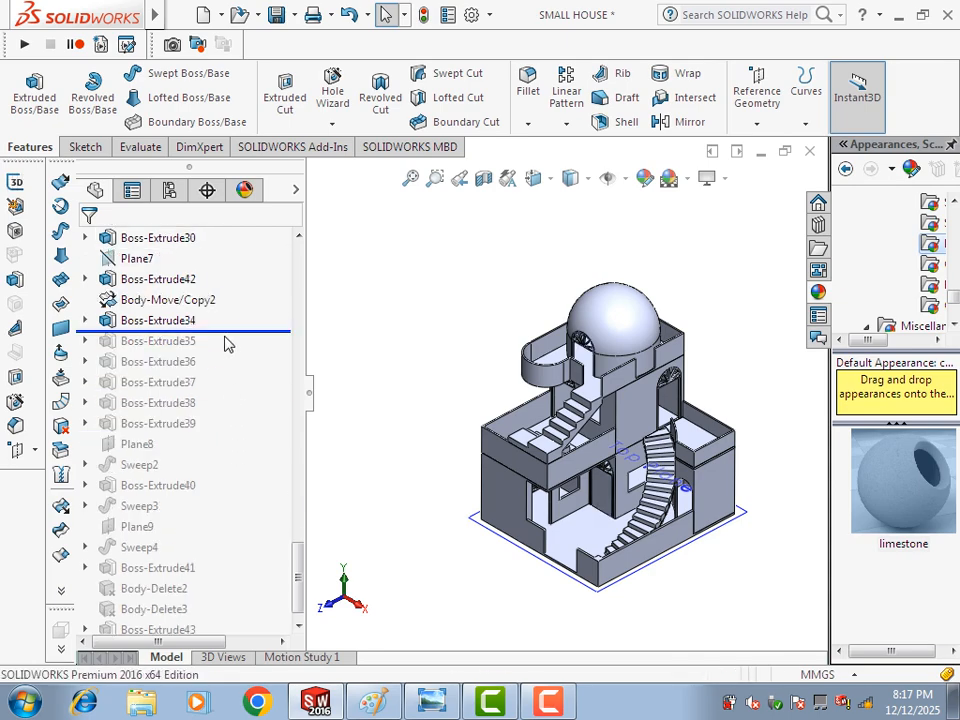
left_click_drag(232, 333, 221, 476)
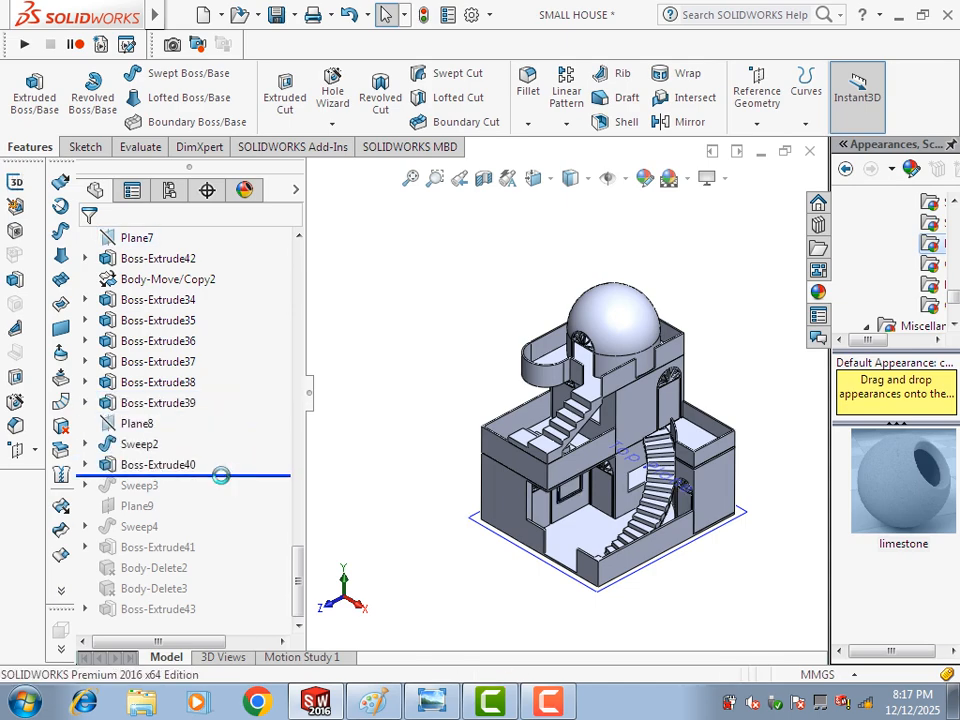
- Examine Sketch65, the moulding profile of Sweep2, exit without edits, and inspect the swept frame around the ground-floor window
left_click(85, 444)
left_click(135, 464)
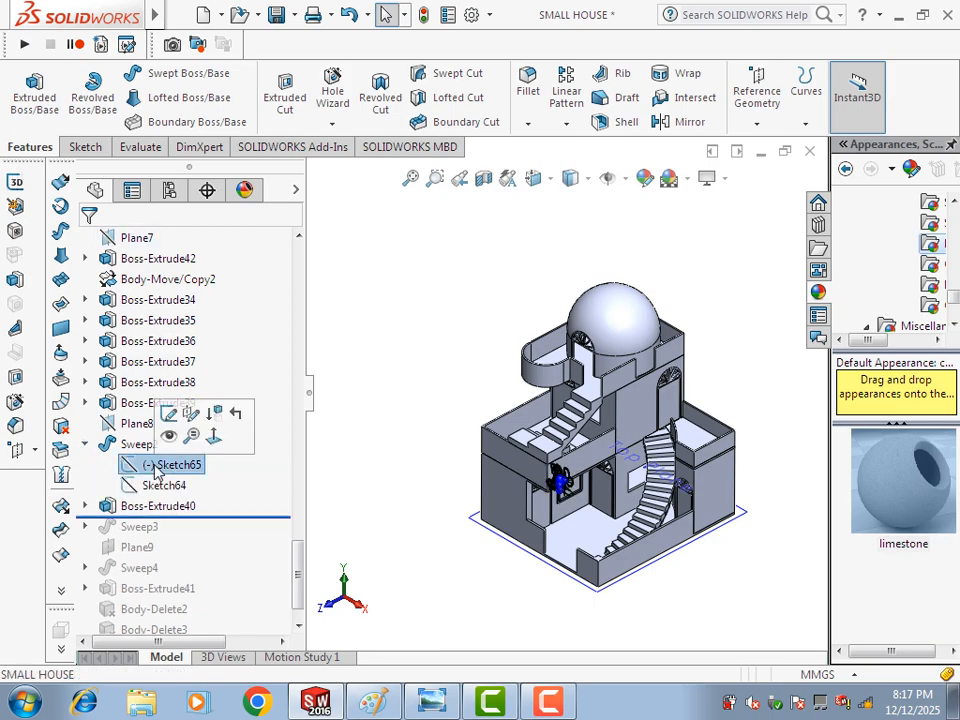
left_click(169, 415)
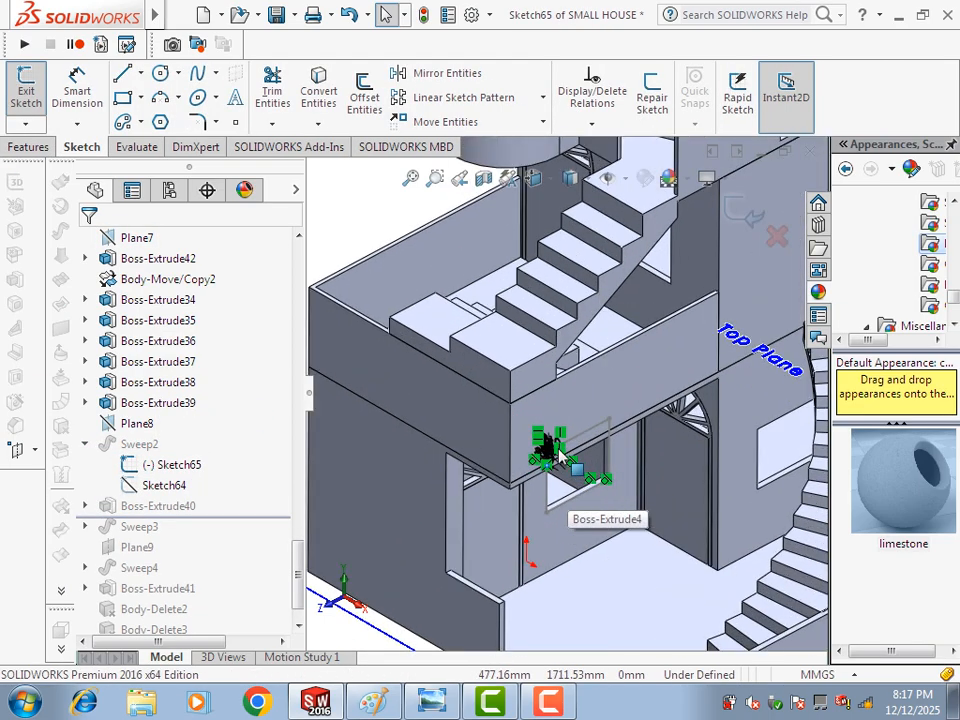
scroll(560, 455, "down", 10)
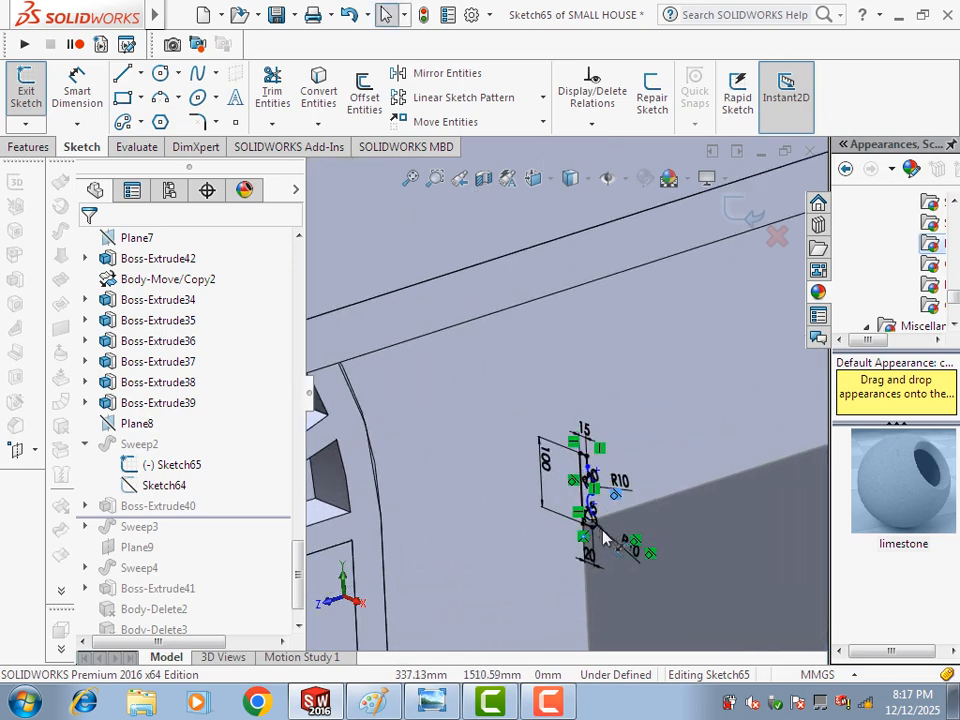
scroll(590, 505, "down", 4)
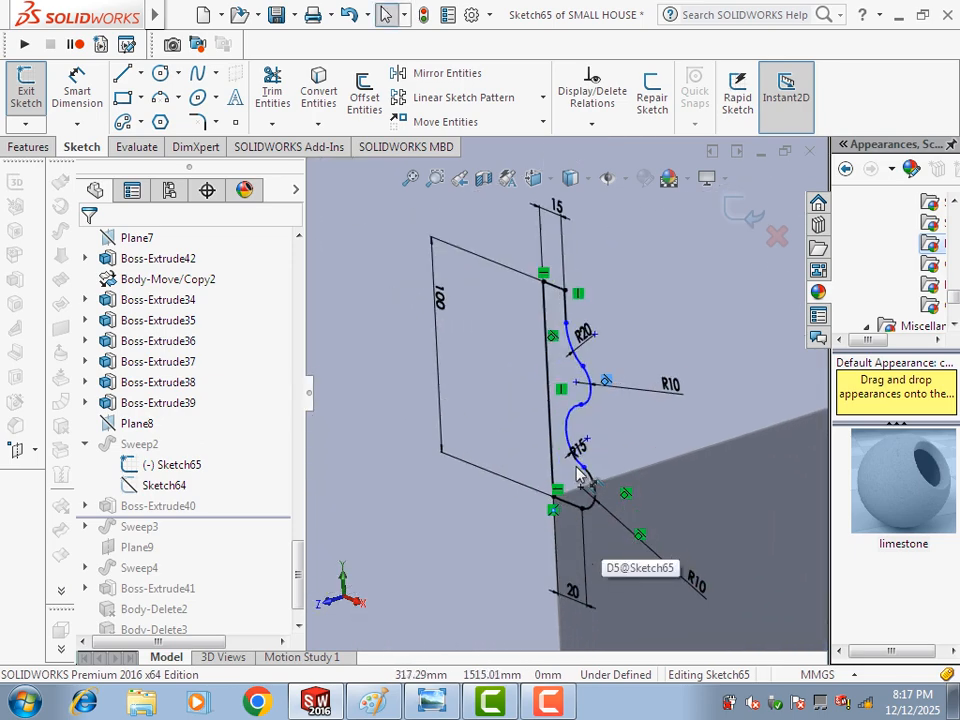
left_click(740, 208)
scroll(630, 380, "up", 8)
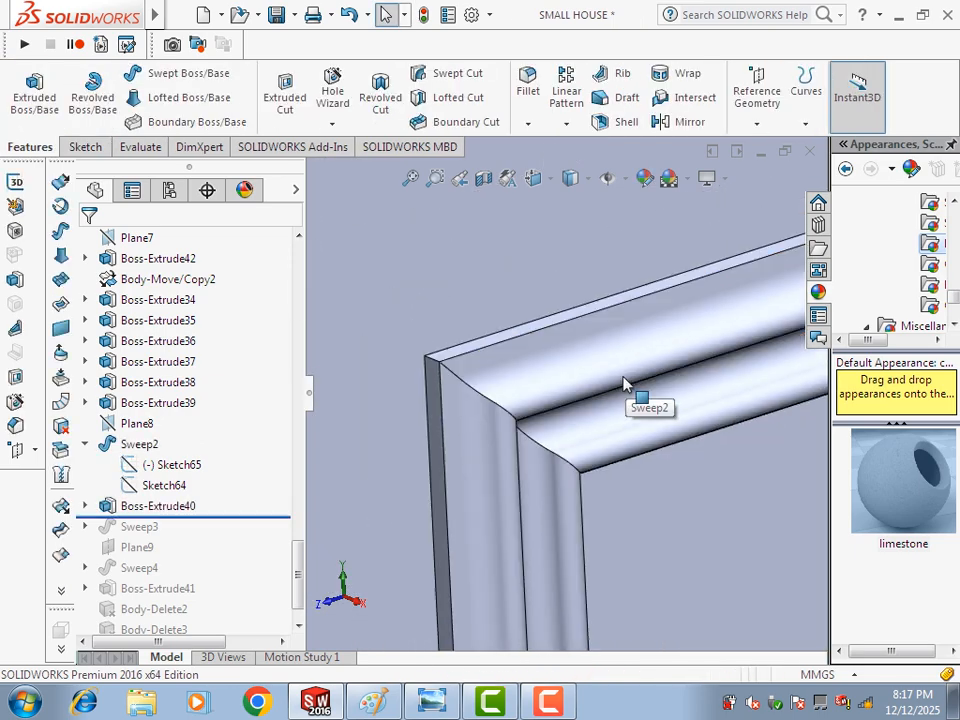
scroll(580, 413, "up", 3)
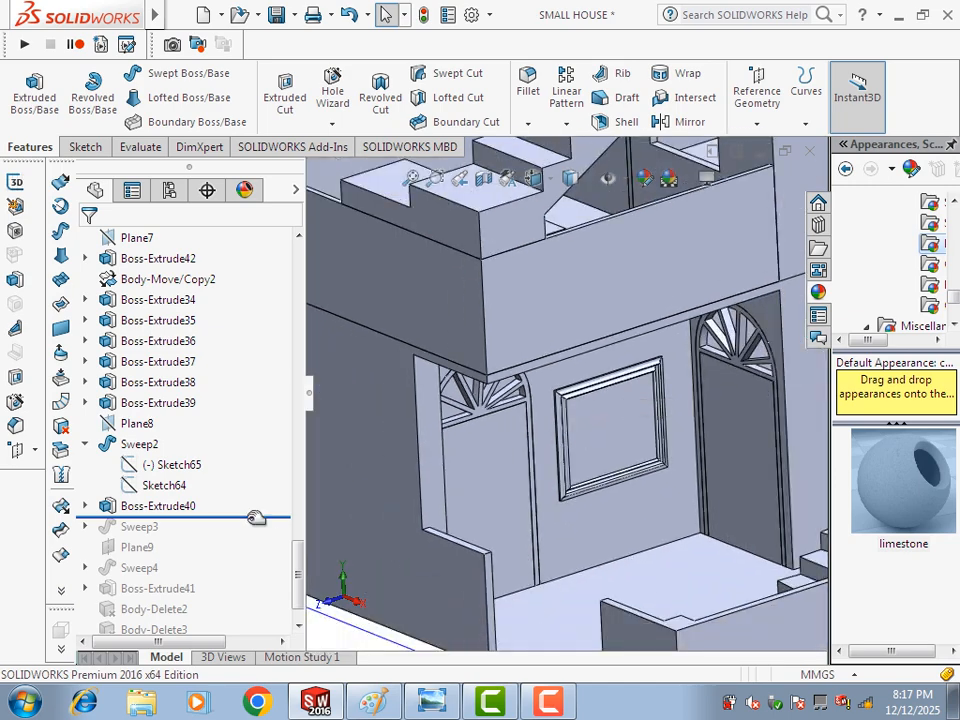
- Roll the history forward through Sweep3, Plane9, Sweep4 and the body deletions to the end of the tree, including Boss-Extrude43
left_click_drag(256, 517, 240, 553)
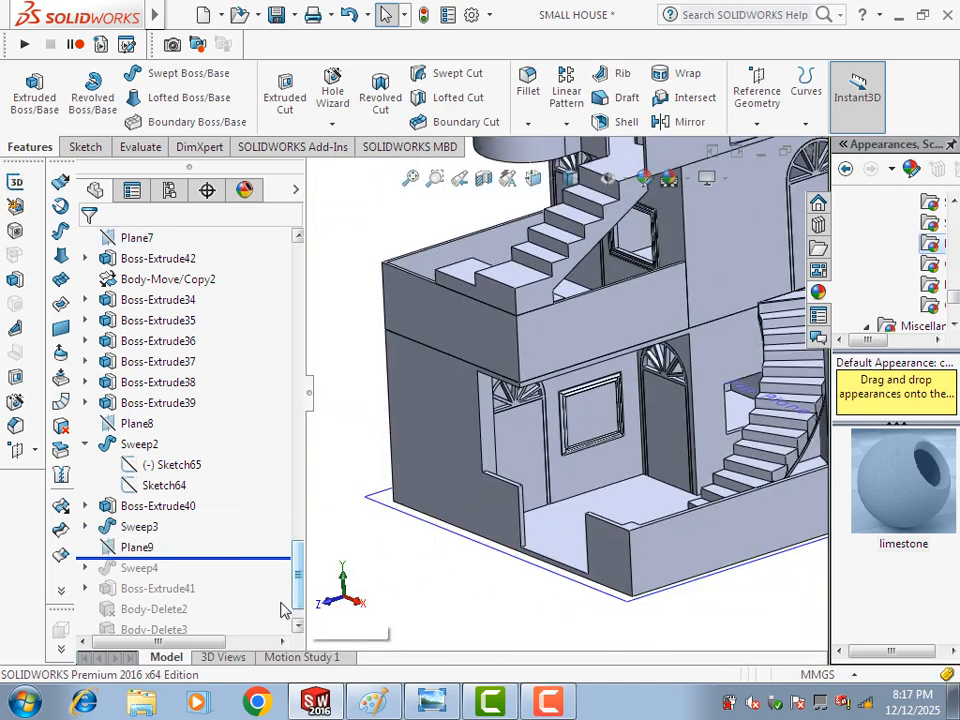
left_click_drag(252, 560, 236, 617)
key("ctrl+7")
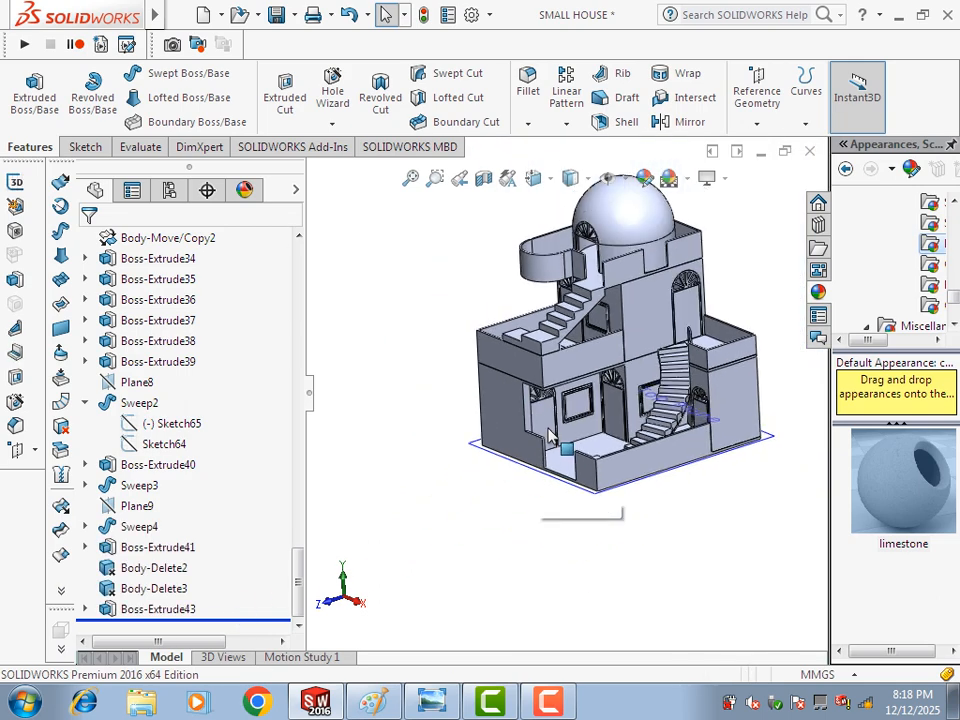